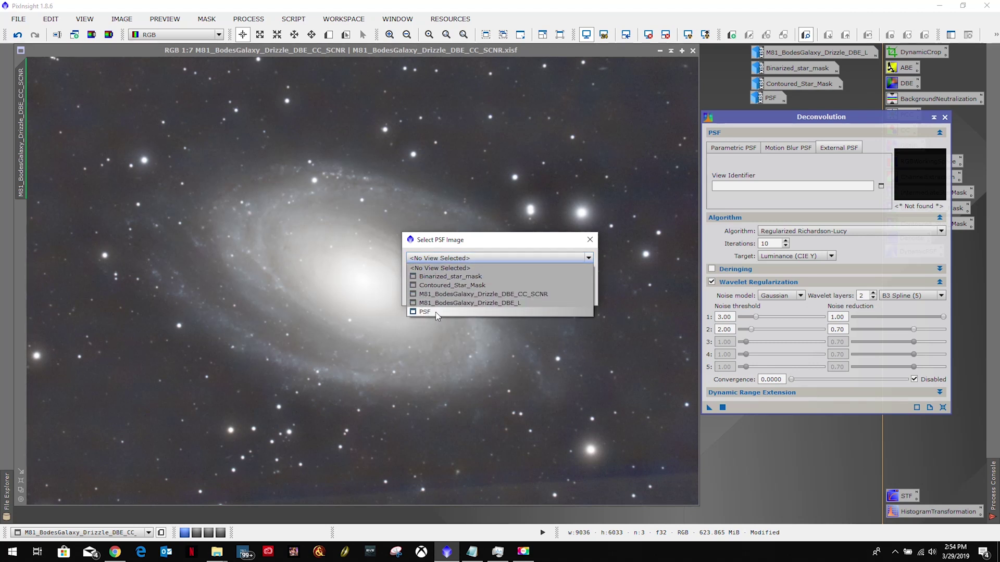
Use the PSF image as the external PSF for the deconvolution
click(438, 312)
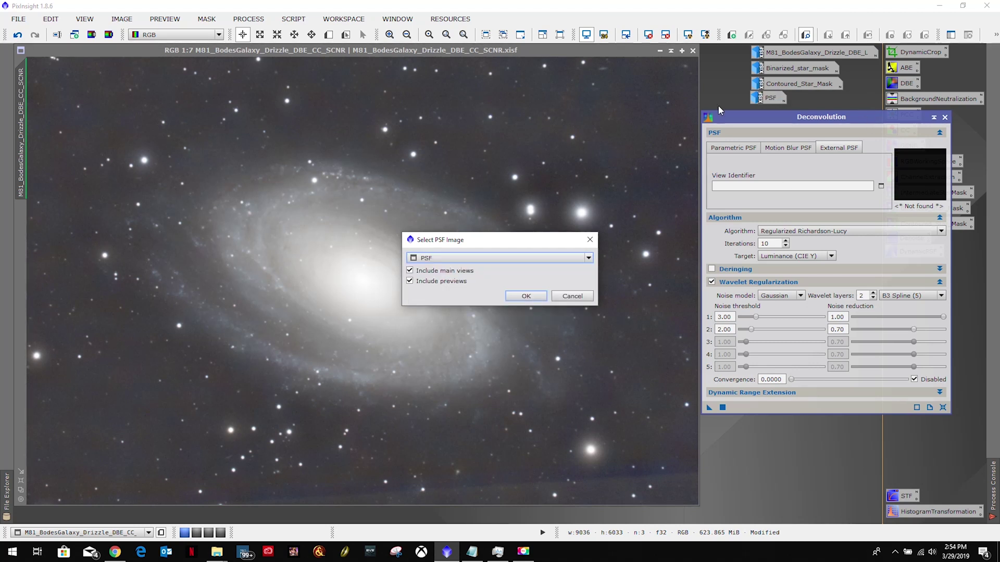
click(525, 296)
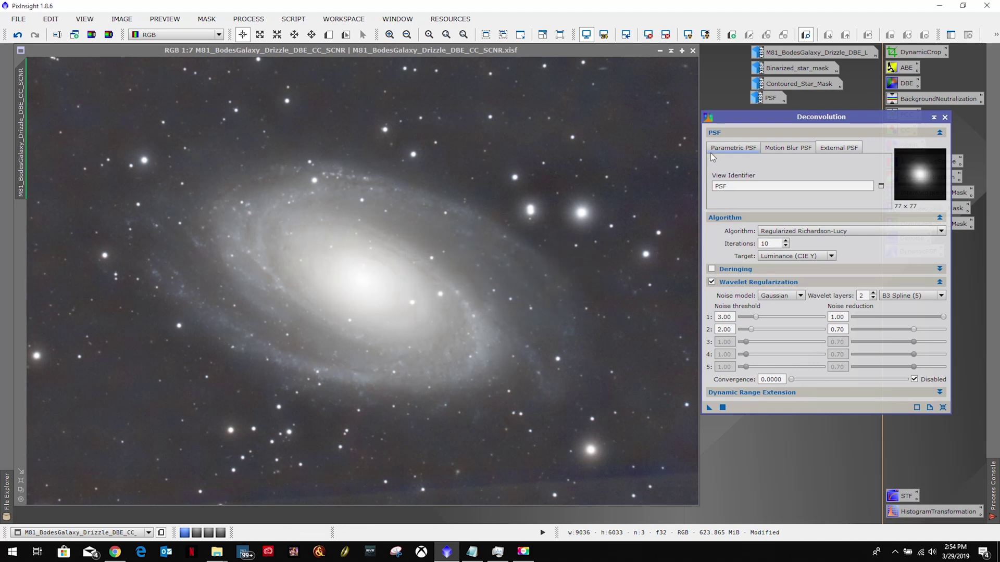
Apply the M81_BodesGalaxy_Drizzle_DBE_L luminance image as a mask to the RGB galaxy image and minimize the luminance image
double_click(803, 54)
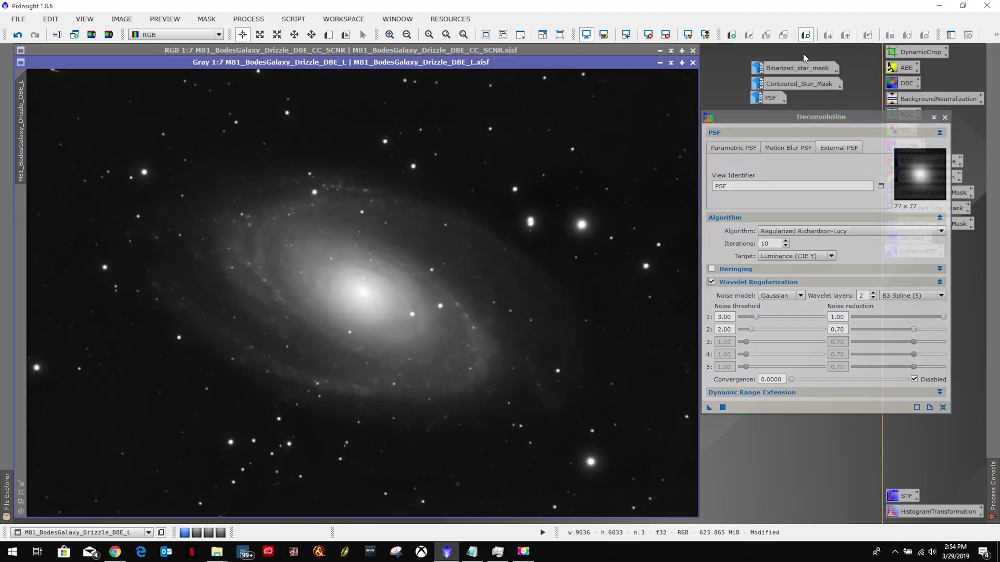
drag(390, 65, 690, 62)
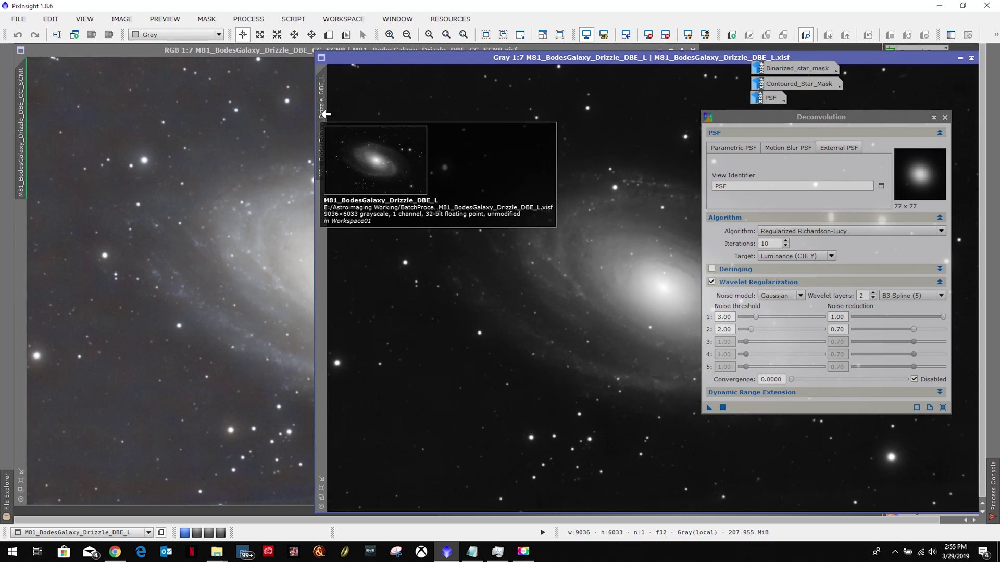
drag(324, 115, 22, 268)
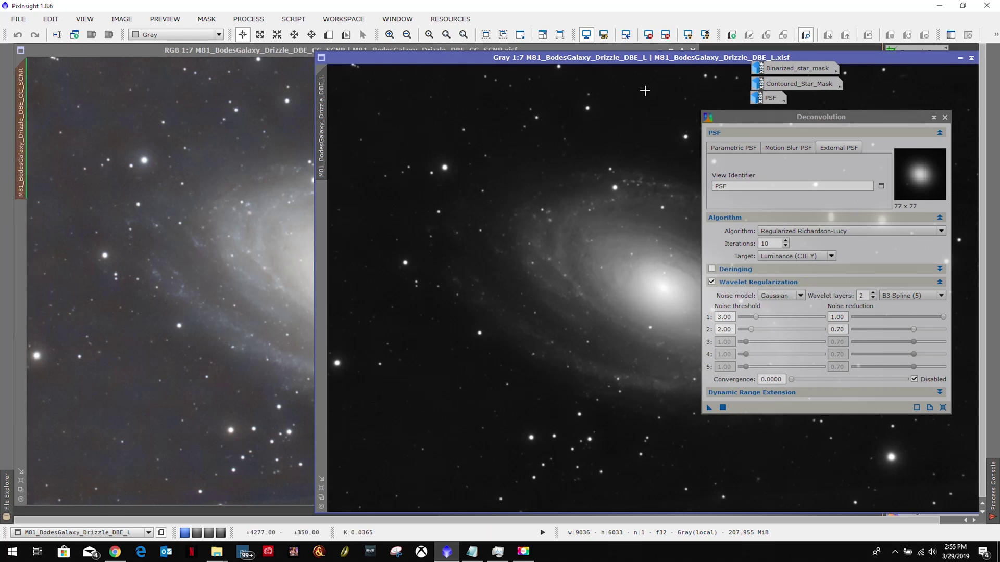
drag(516, 58, 402, 82)
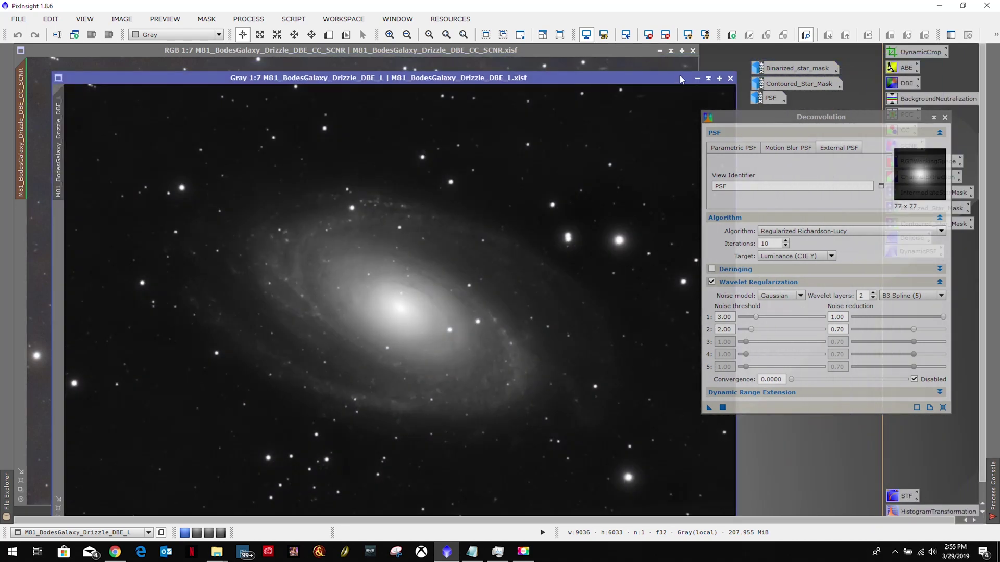
click(697, 78)
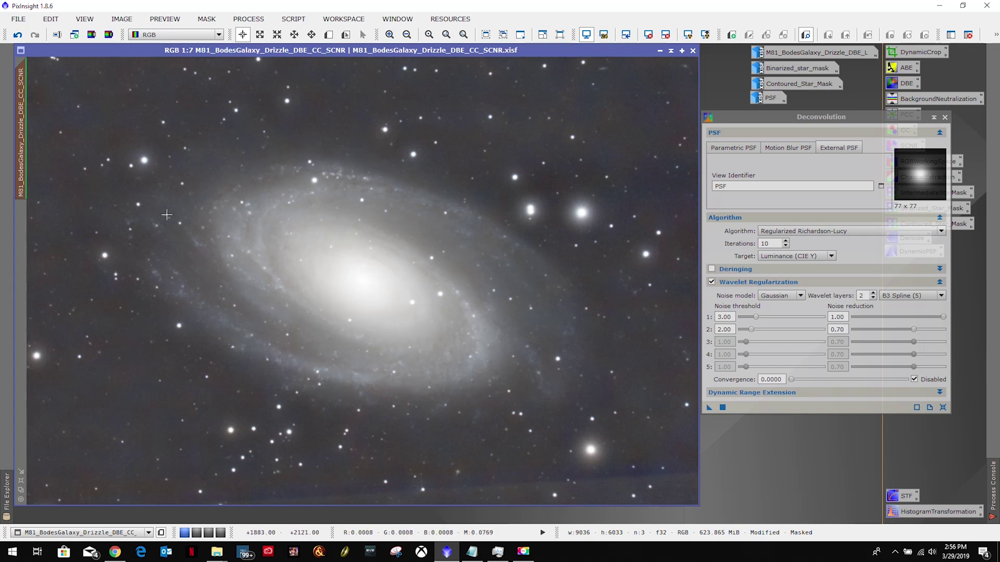
Show the mask overlay on the RGB galaxy image to check its protected areas, and hide it again
mouse_move(24, 130)
click(206, 18)
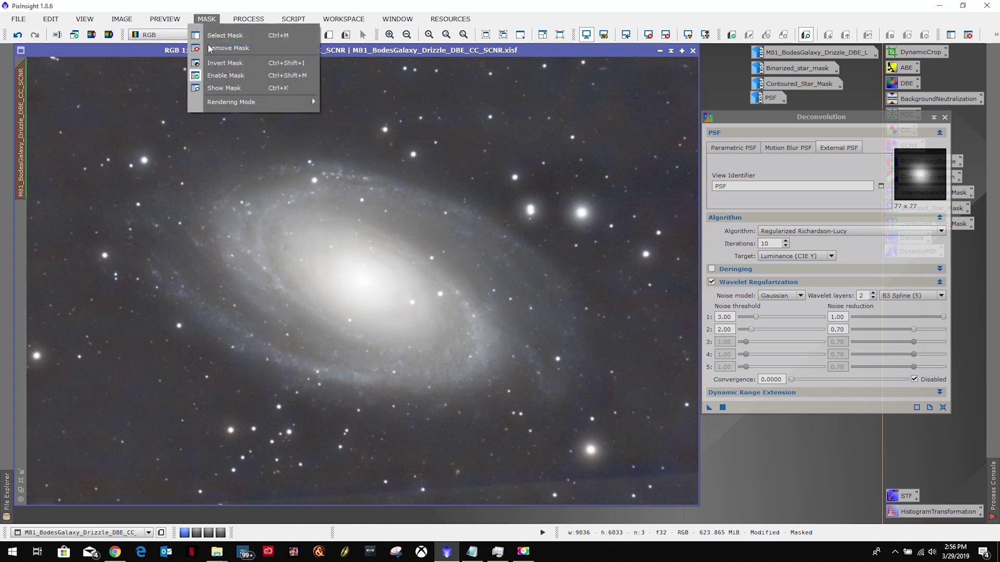
click(215, 87)
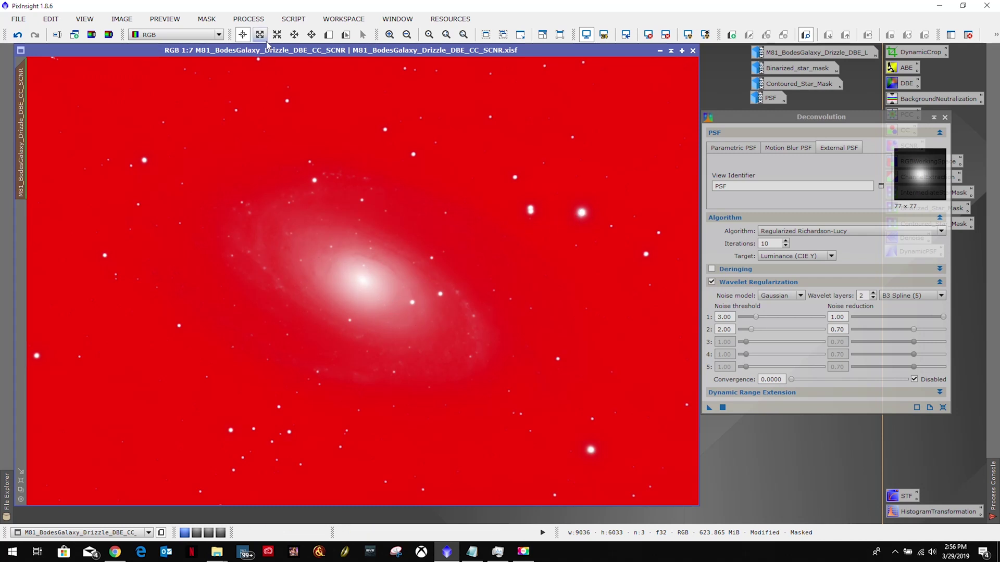
click(243, 21)
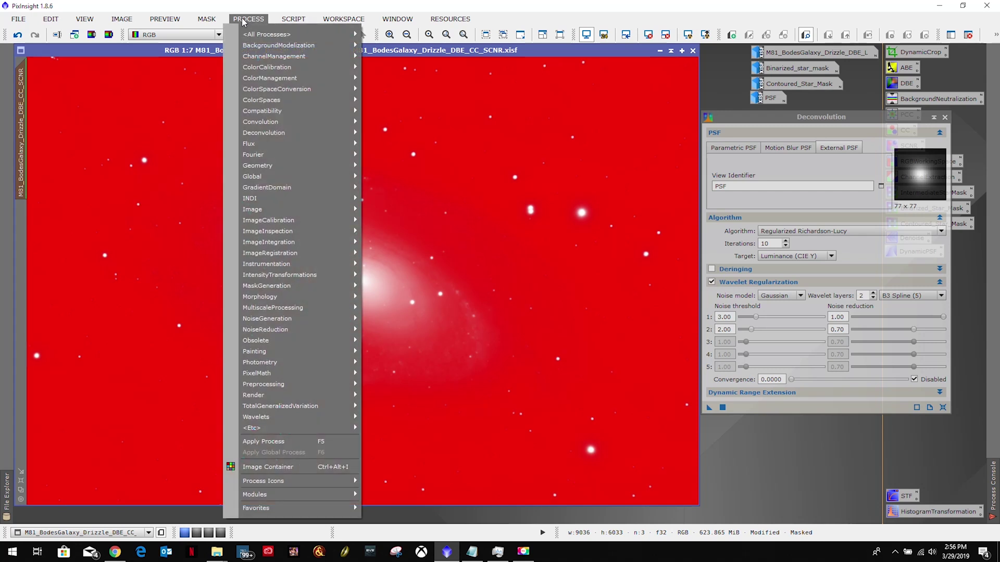
mouse_move(218, 20)
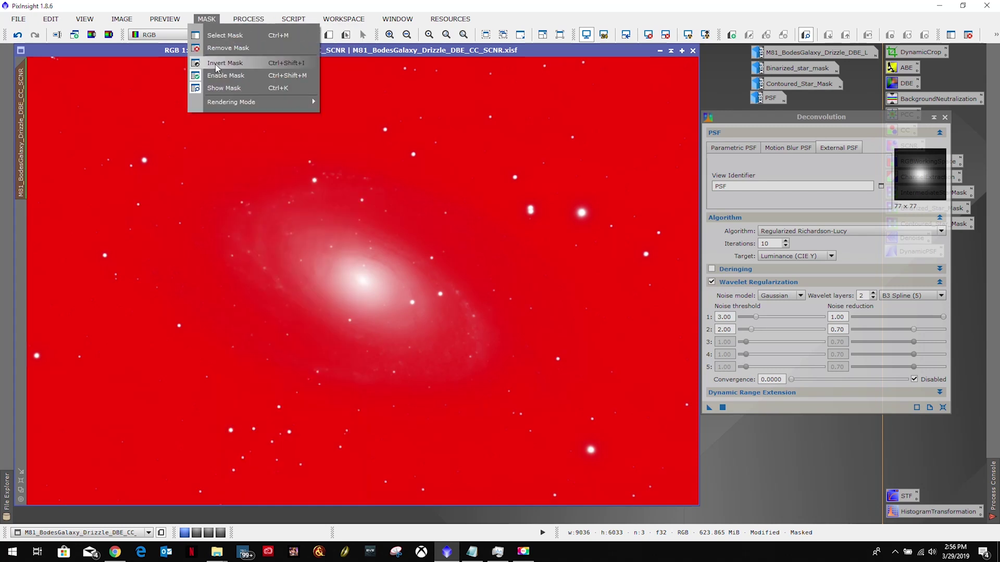
click(221, 88)
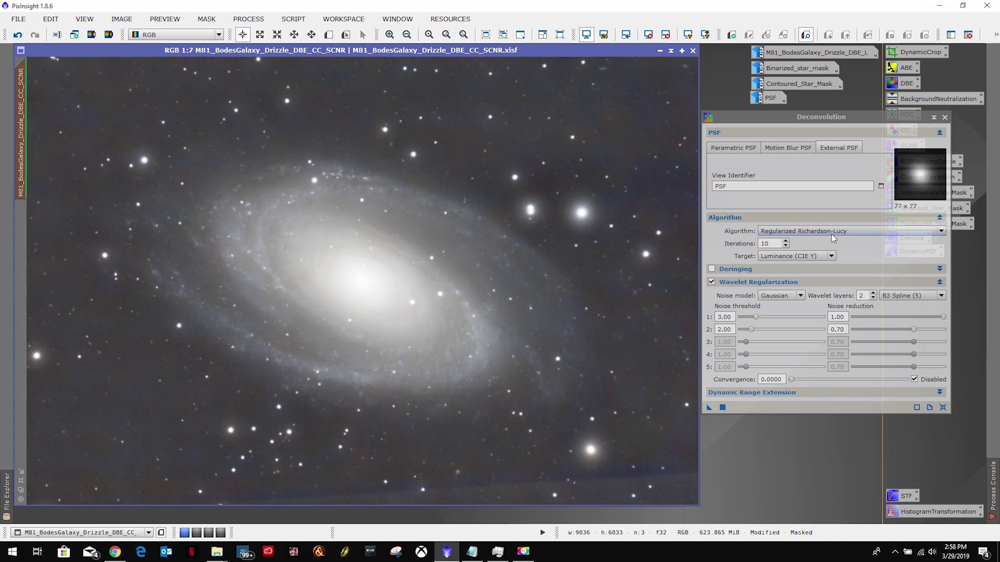
Set the deconvolution to 50 iterations with Luminance (CIE Y) as the target
click(764, 243)
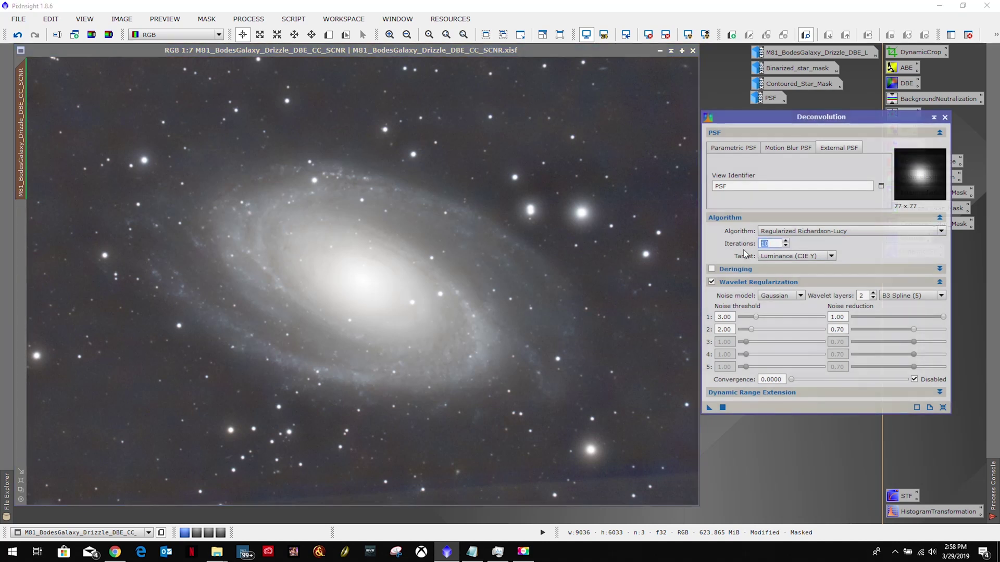
text(5)
click(806, 258)
click(862, 254)
Enable deringing and local deringing, with Binarized_star_mask as the local support image
click(711, 269)
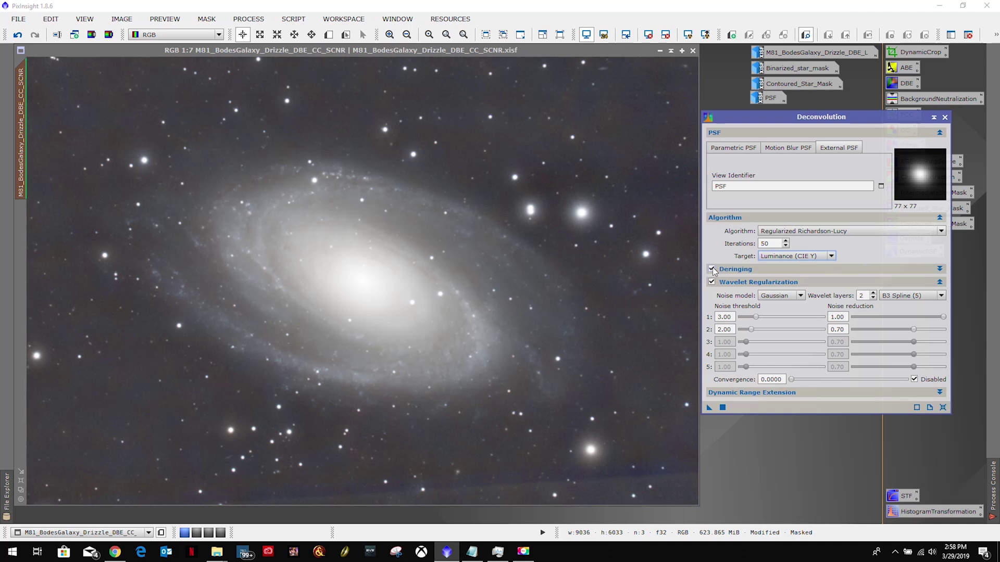
click(775, 269)
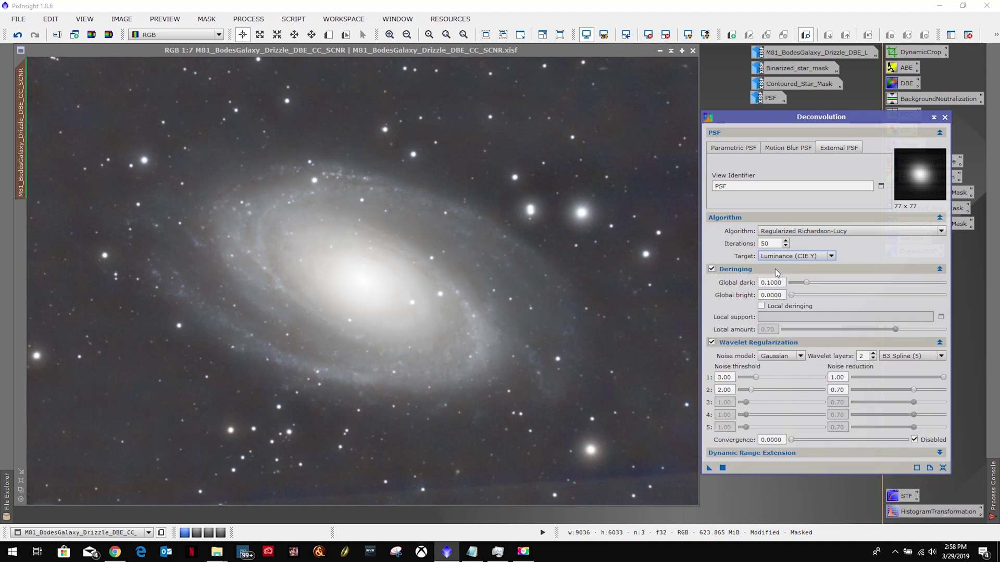
click(761, 306)
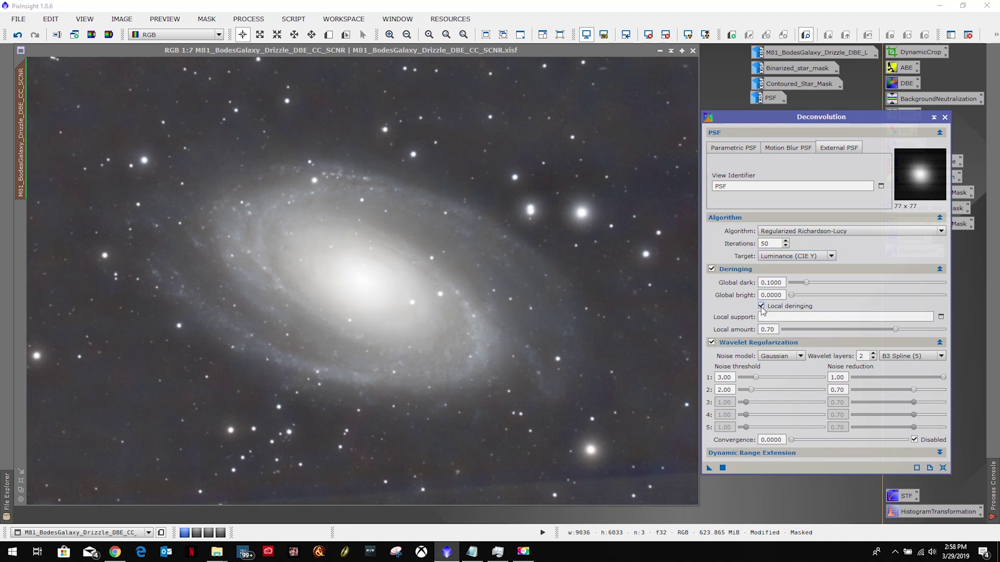
click(941, 317)
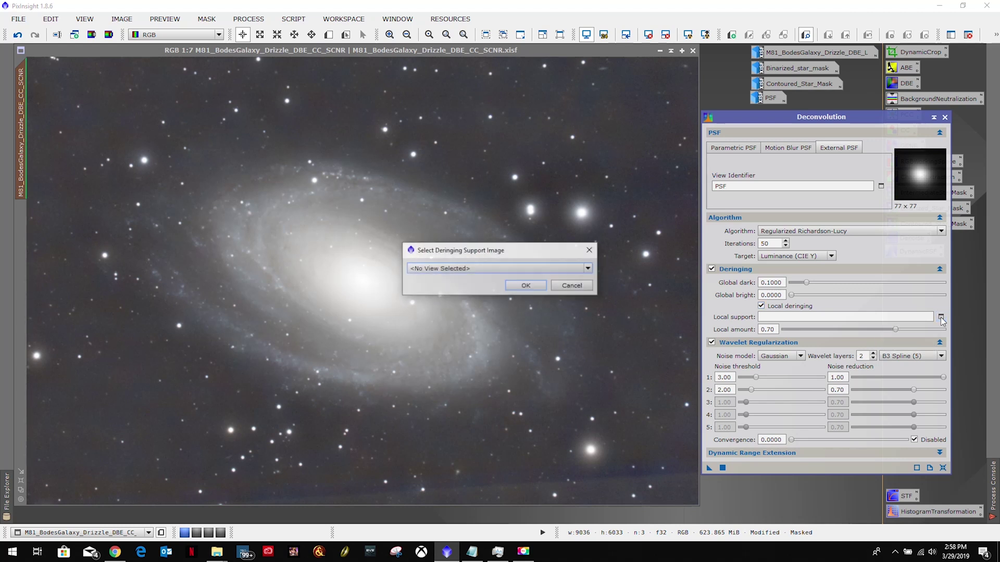
click(547, 268)
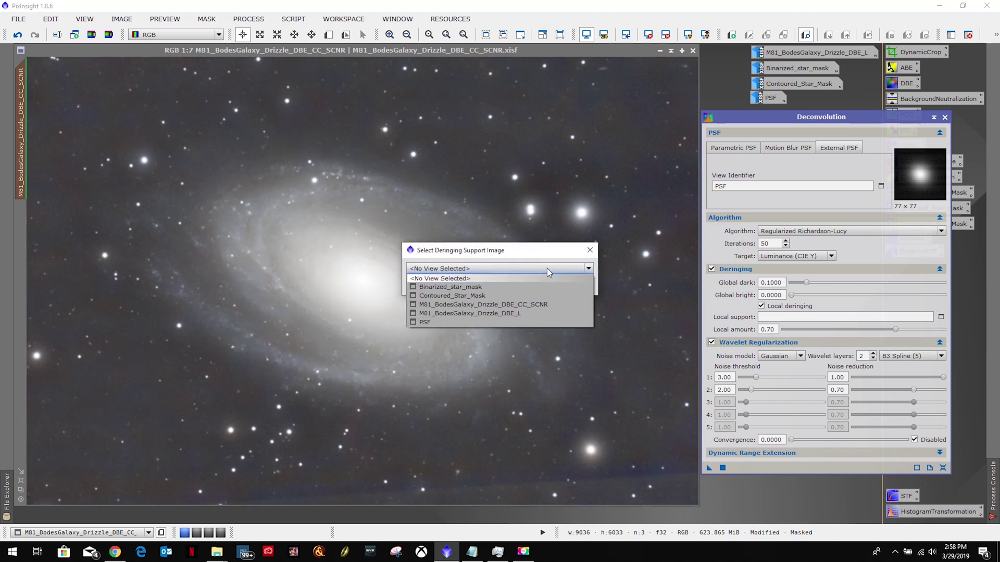
click(459, 288)
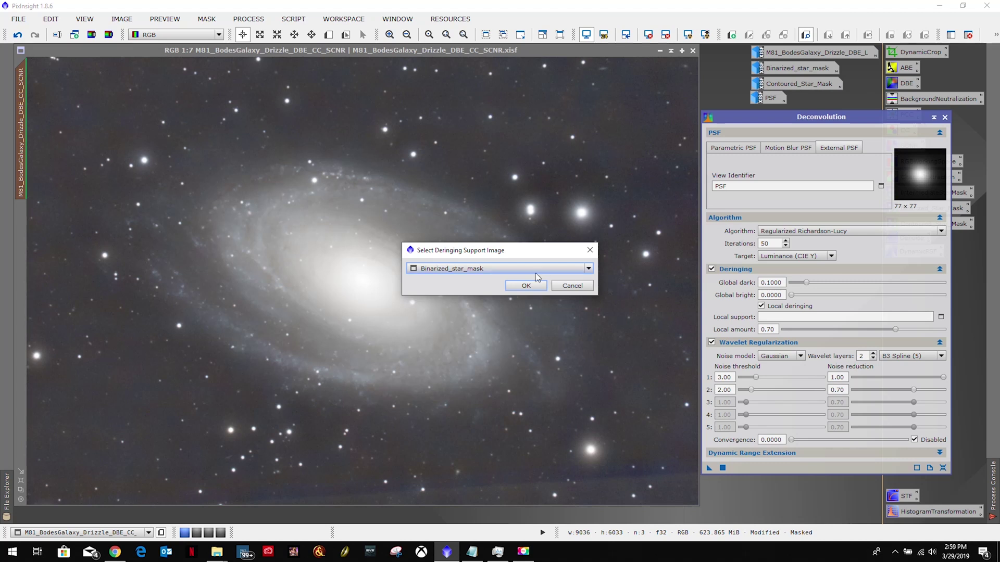
click(525, 286)
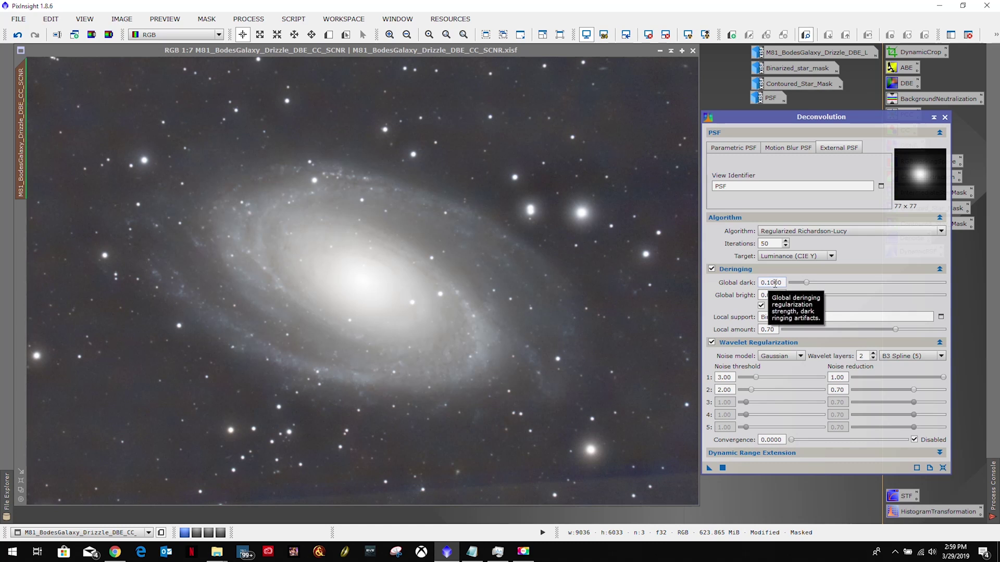
Set the global dark deringing value to 0.01 and collapse the deringing settings
drag(775, 283, 766, 283)
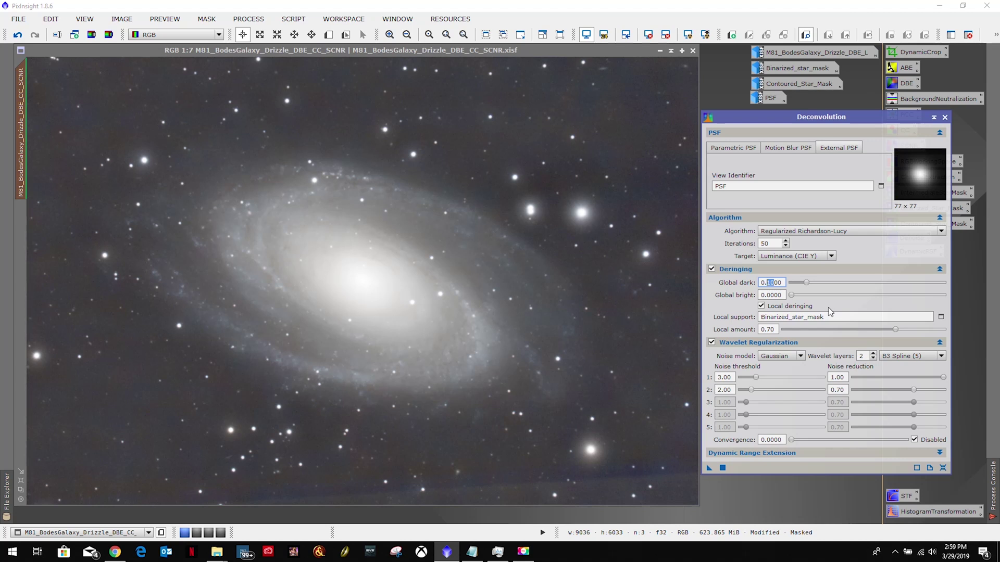
text(01)
click(815, 267)
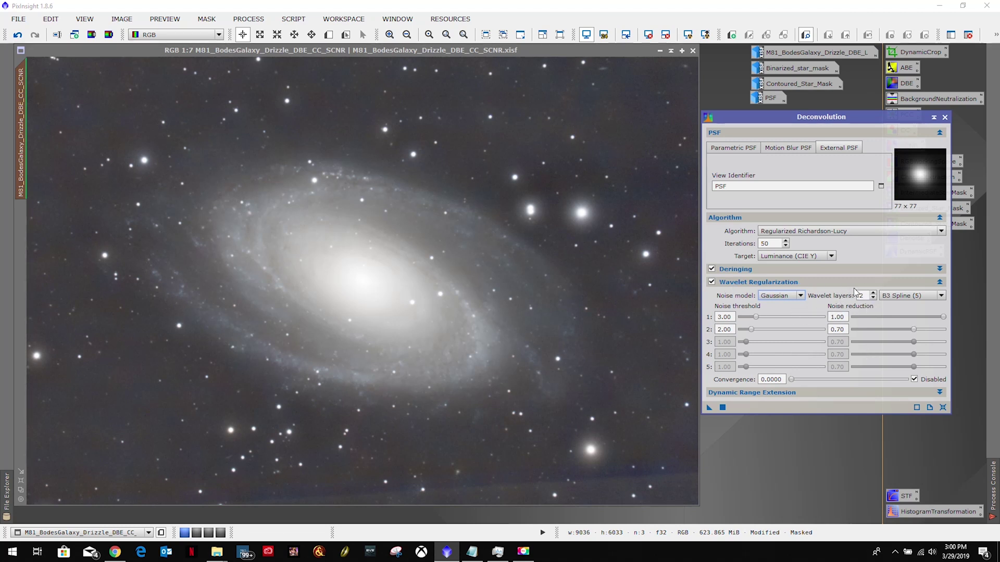
Set the second wavelet layer's noise threshold to 3.00 and its noise reduction to 1.00
click(752, 329)
drag(759, 333, 754, 332)
double_click(731, 330)
text(3)
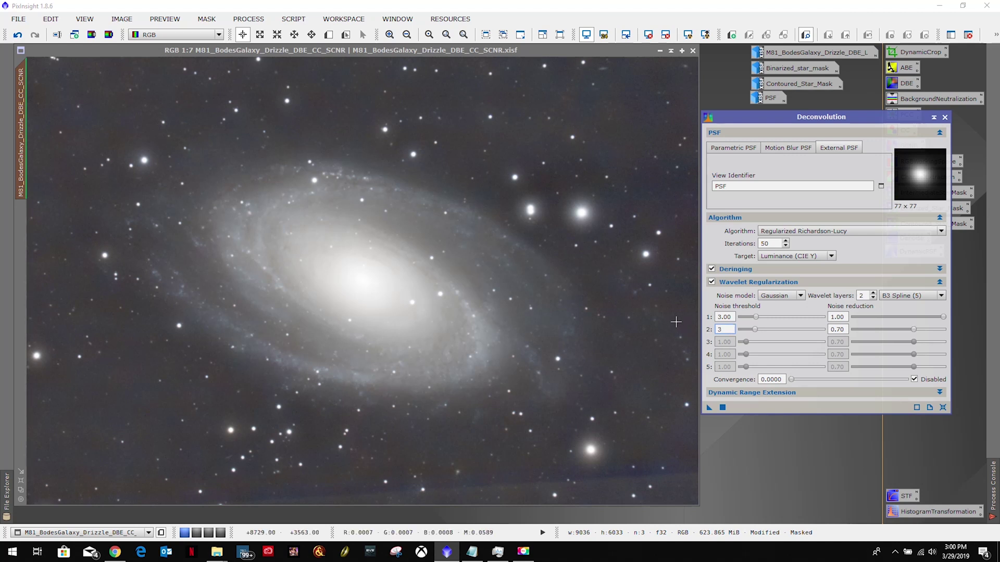
click(846, 329)
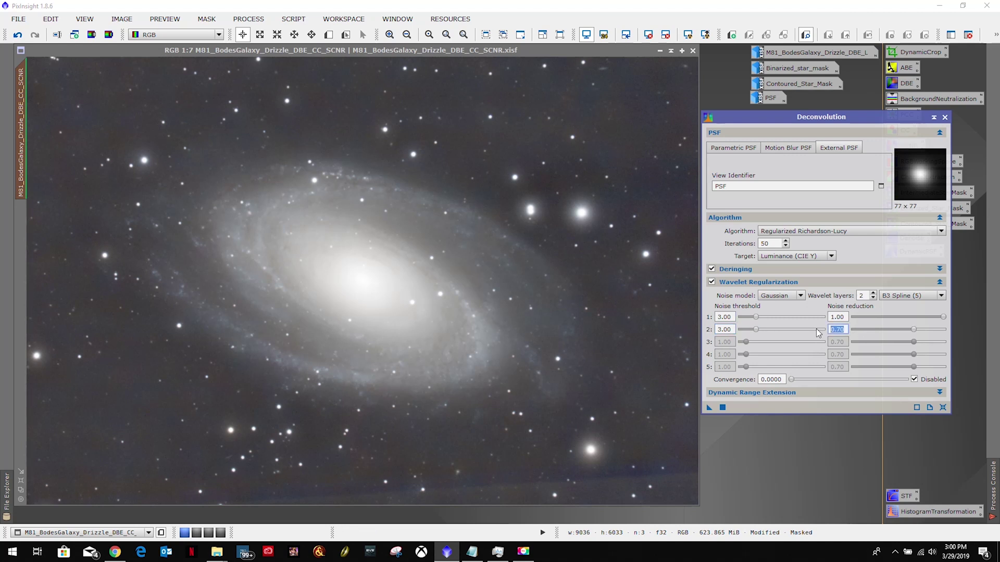
text(1)
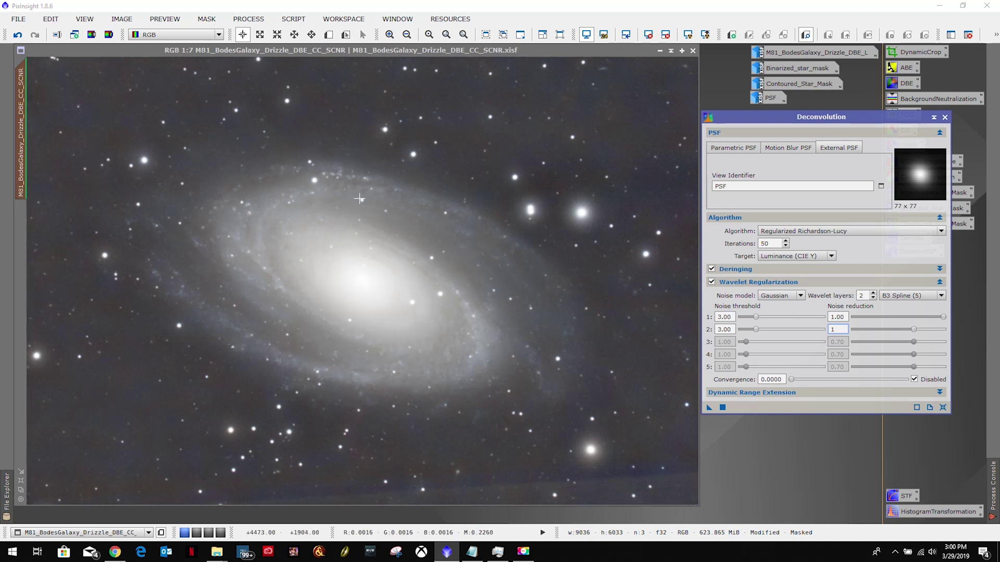
Create a preview over the galaxy's upper spiral arm and core edge, and open that preview
click(328, 35)
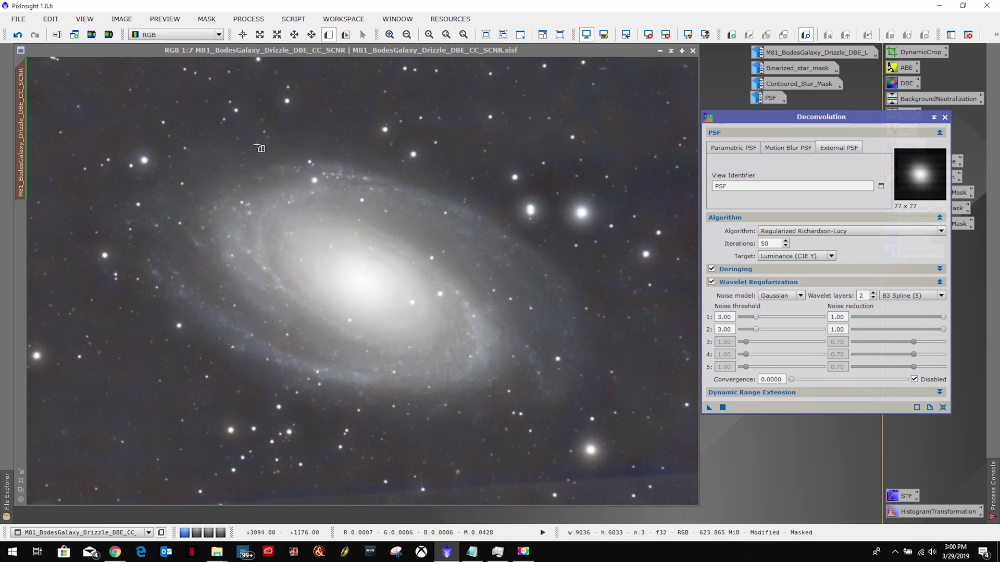
drag(258, 144, 388, 260)
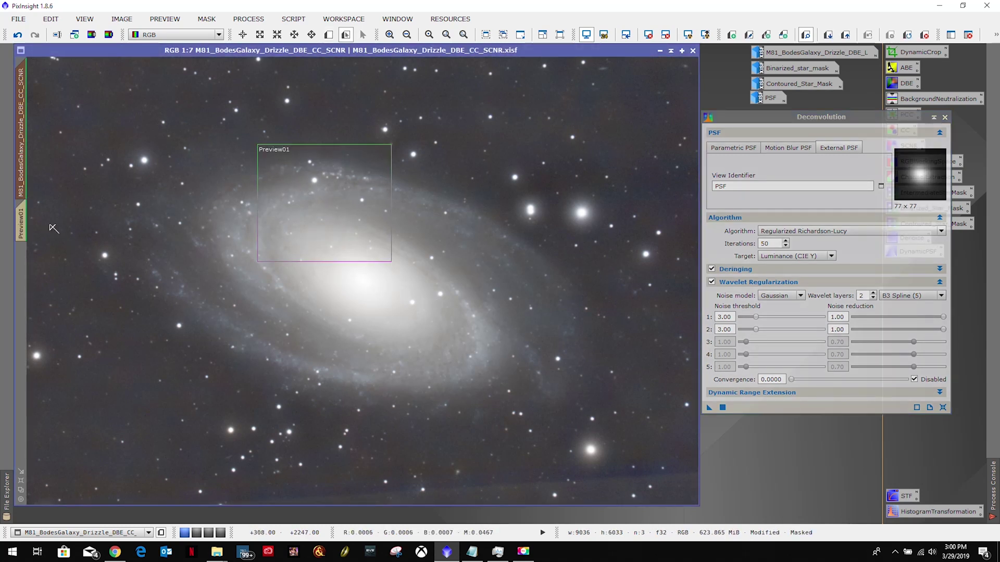
click(21, 221)
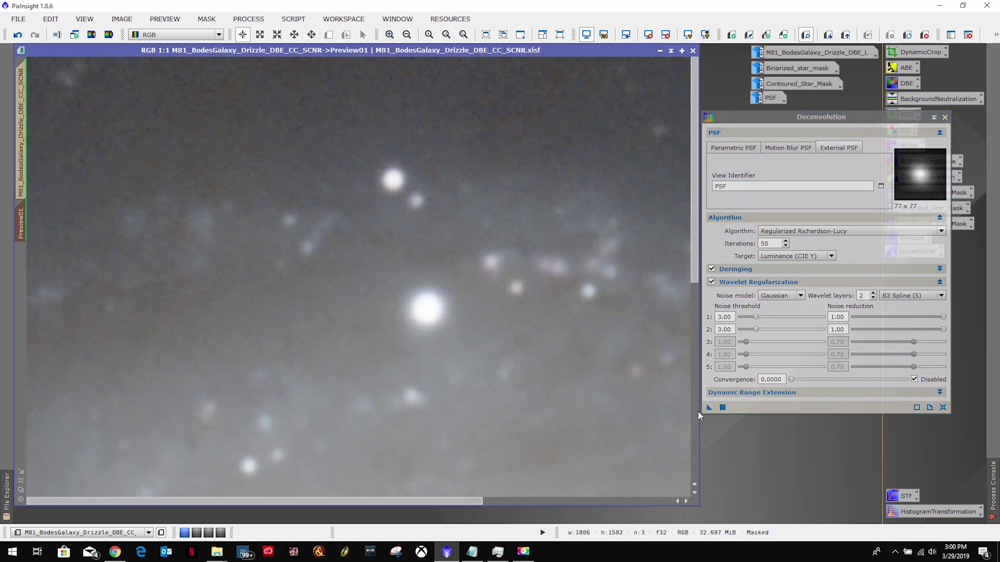
Apply the 50-iteration deconvolution to the preview, view the result at 1:2 and check the process console log
drag(754, 117, 752, 45)
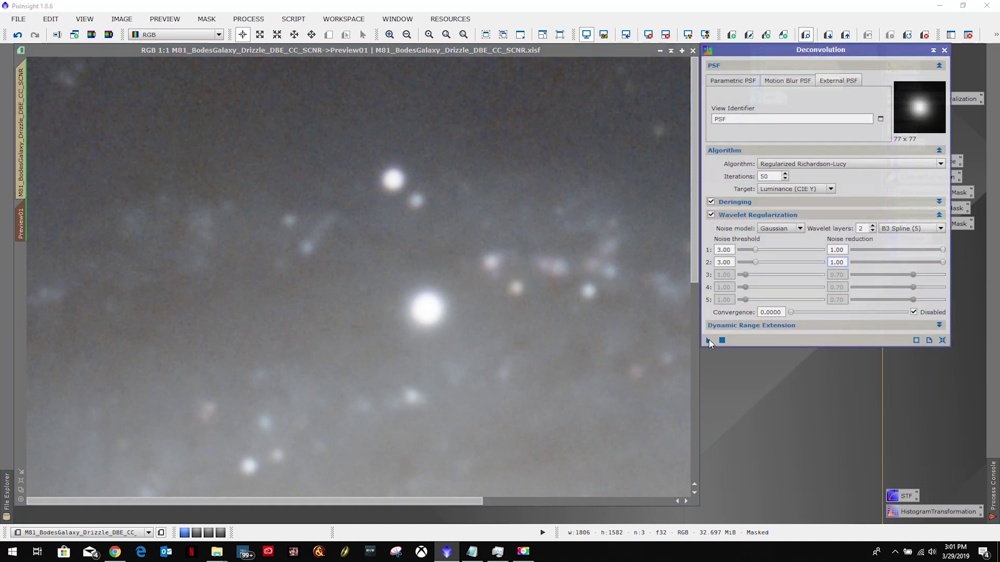
drag(709, 340, 330, 291)
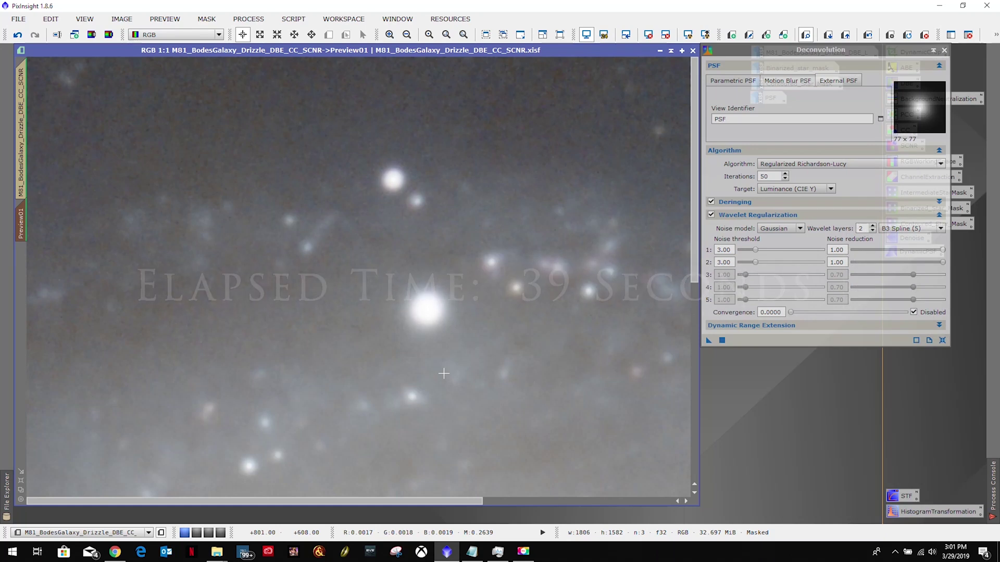
scroll(450, 330, down, 1)
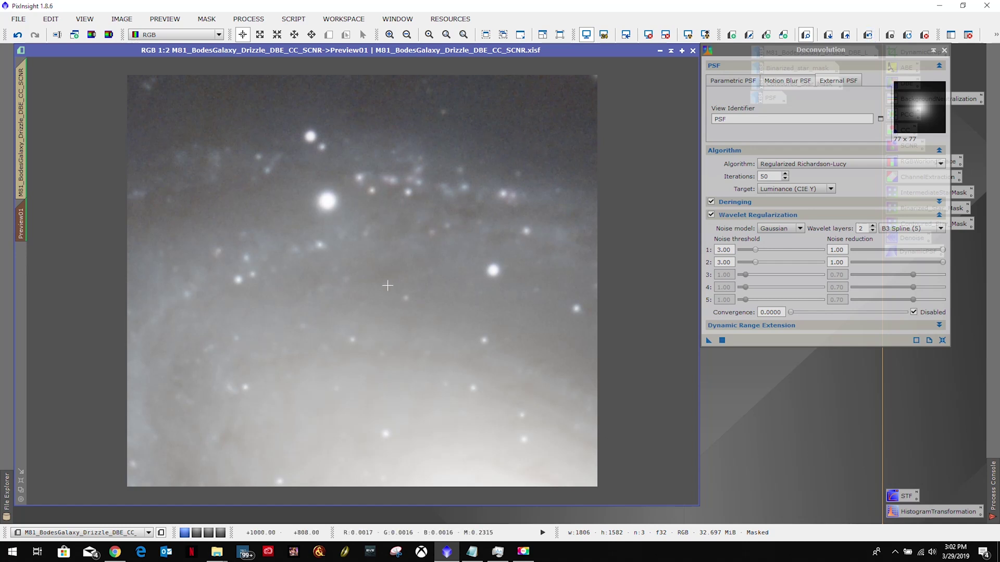
click(994, 489)
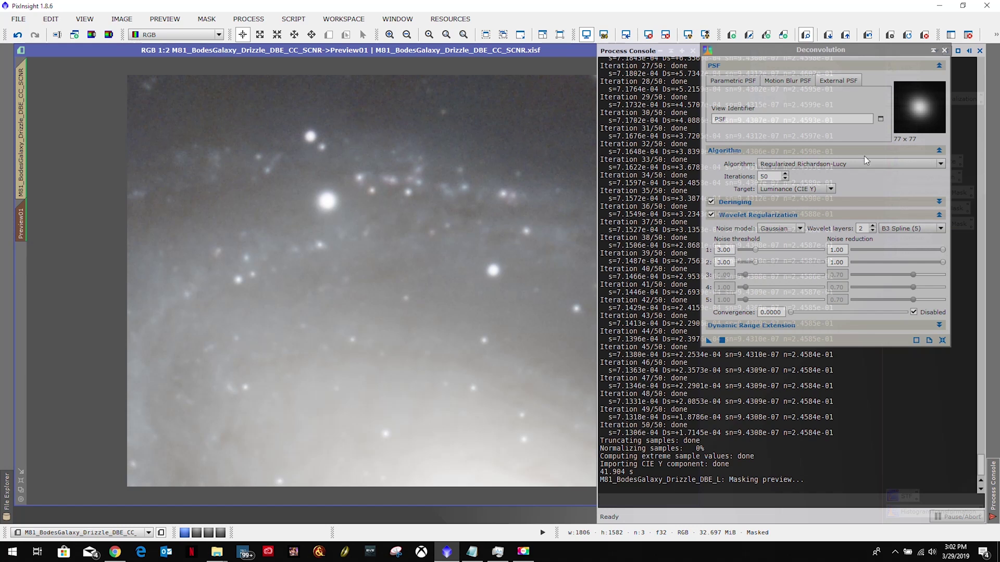
Raise the deconvolution to 75 iterations and apply it to the preview
click(768, 176)
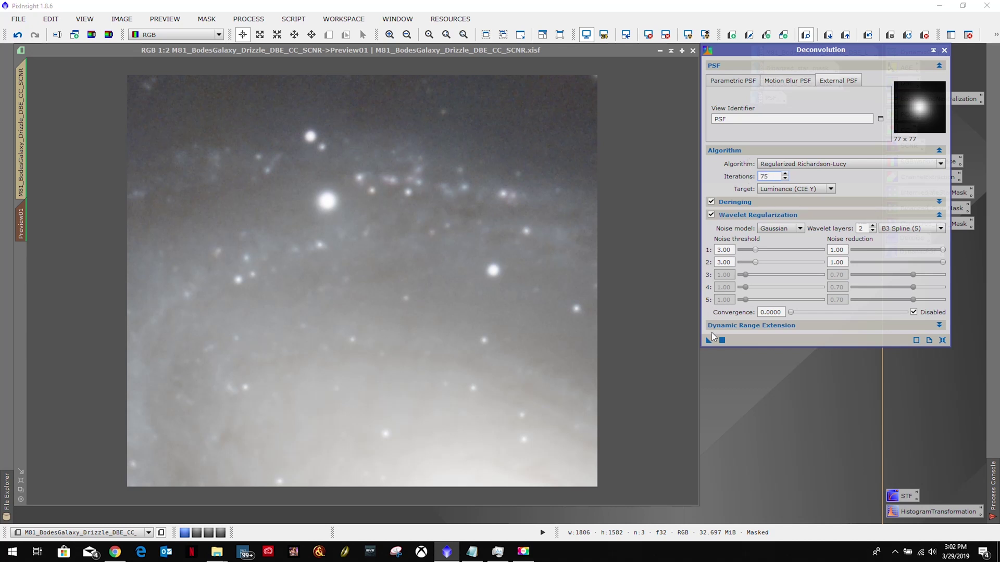
drag(709, 340, 388, 285)
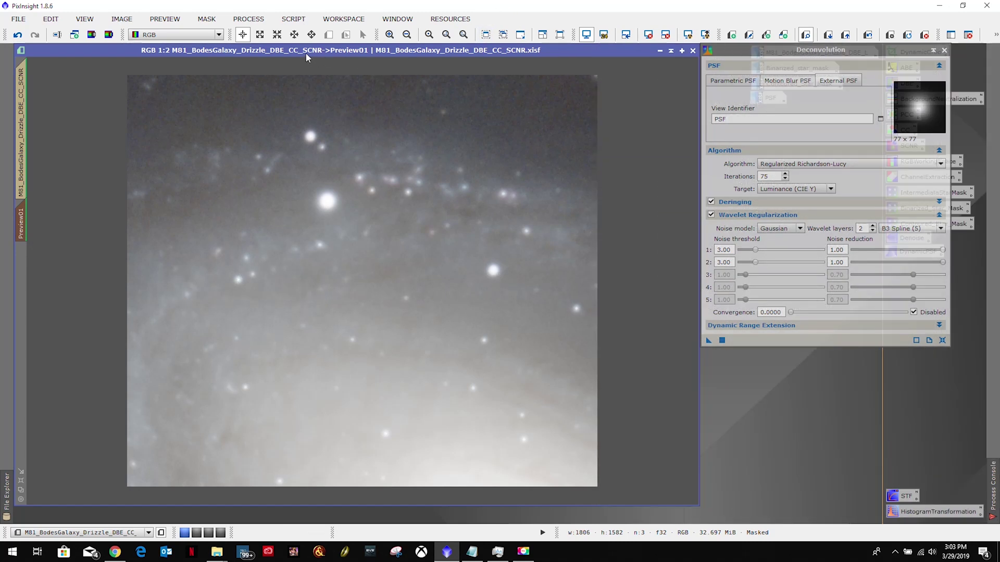
click(869, 36)
Raise the deconvolution to 100 iterations, apply it to the preview and check the process console log
click(774, 176)
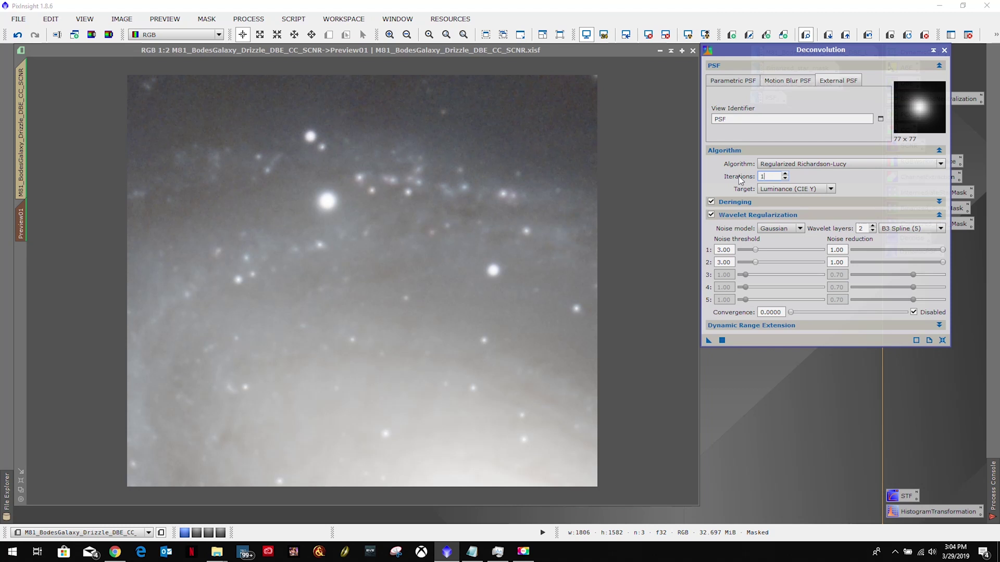
text(100)
drag(708, 342, 338, 298)
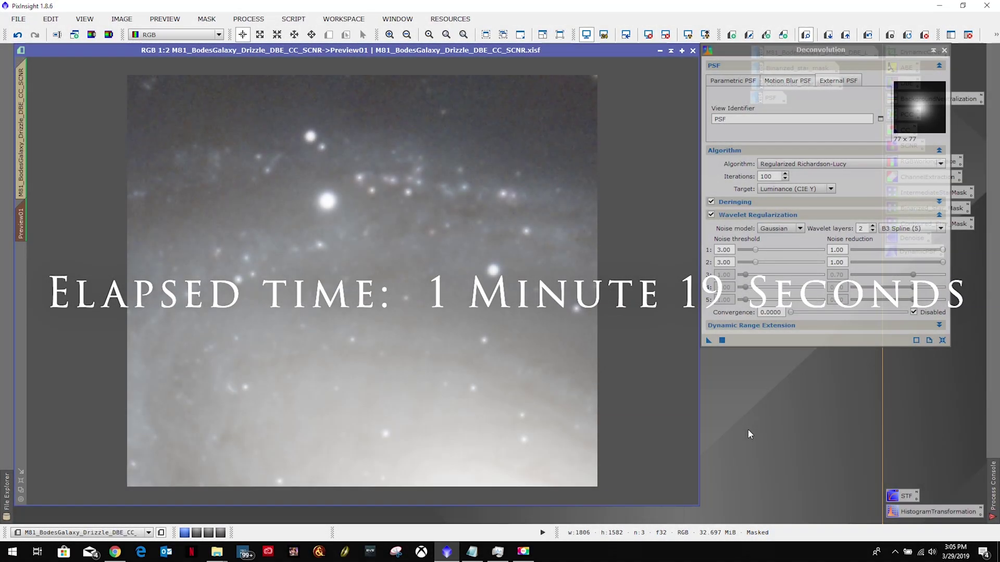
click(994, 490)
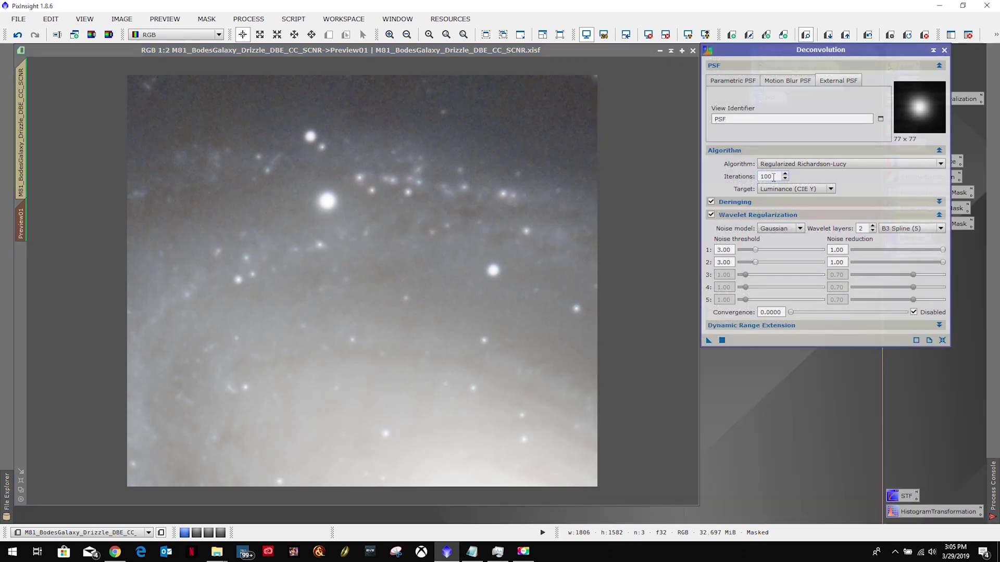
double_click(773, 177)
click(530, 48)
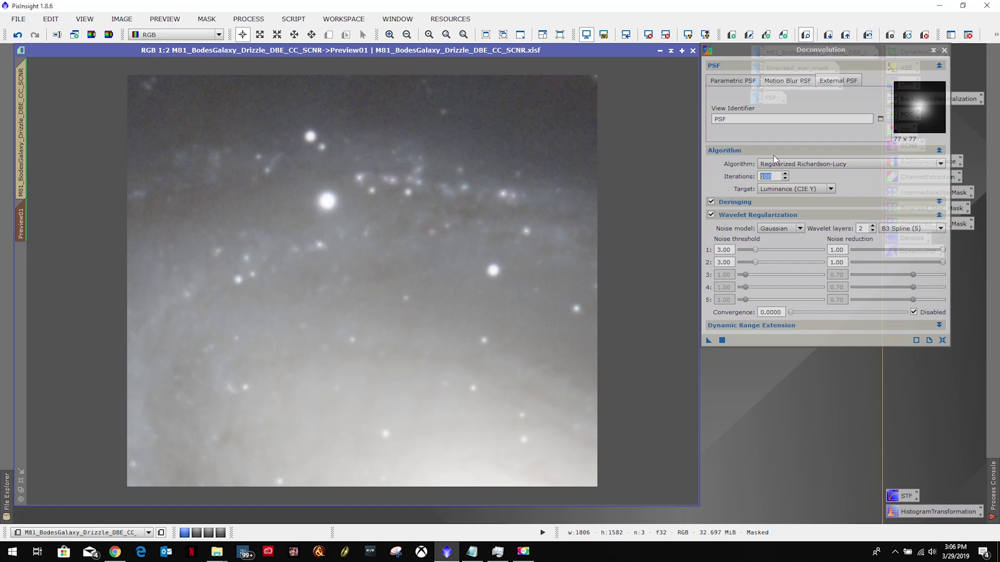
click(772, 176)
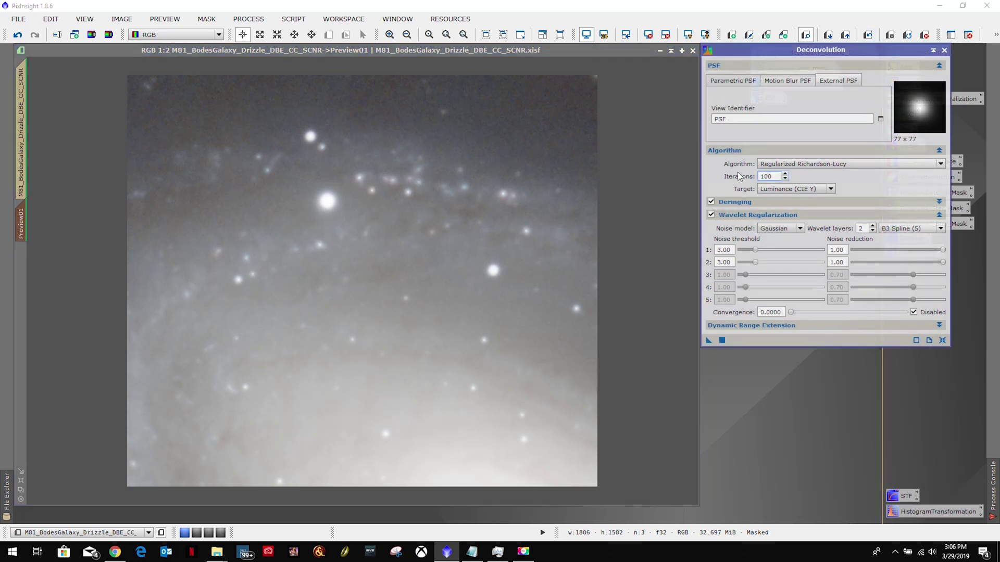
Delete the preview and apply the 100-iteration deconvolution to the whole galaxy image
right_click(25, 225)
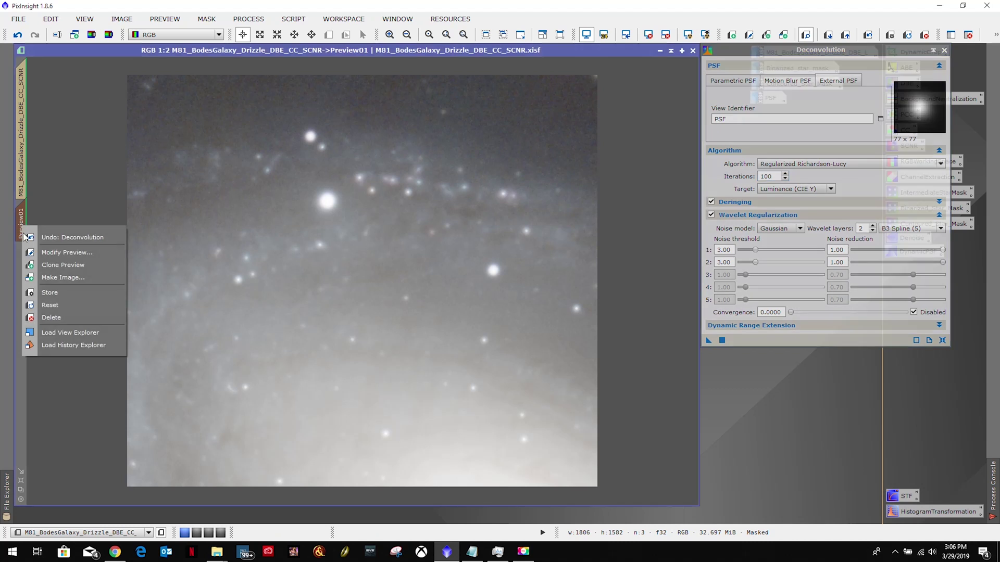
click(52, 319)
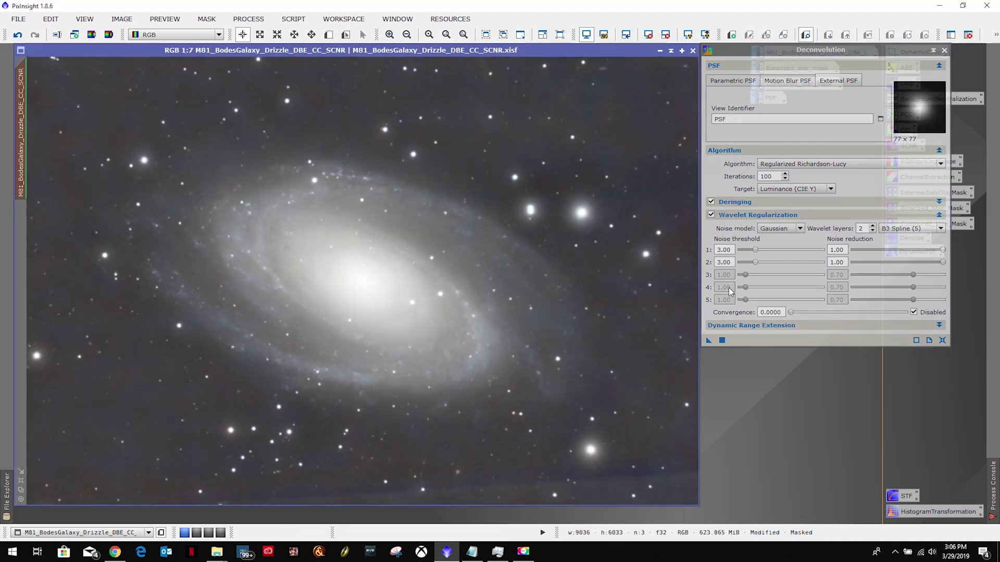
click(709, 342)
drag(709, 344, 448, 290)
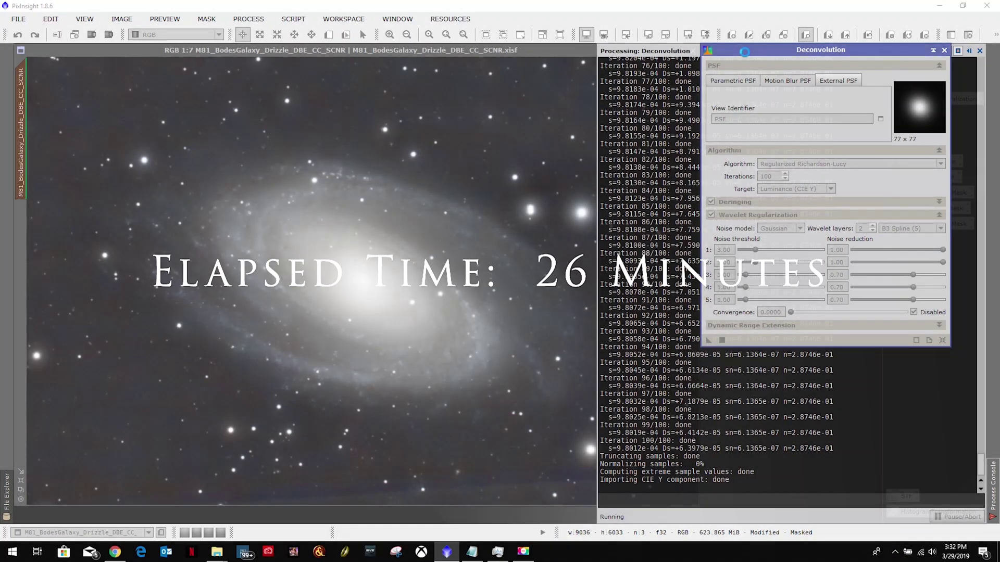
click(545, 51)
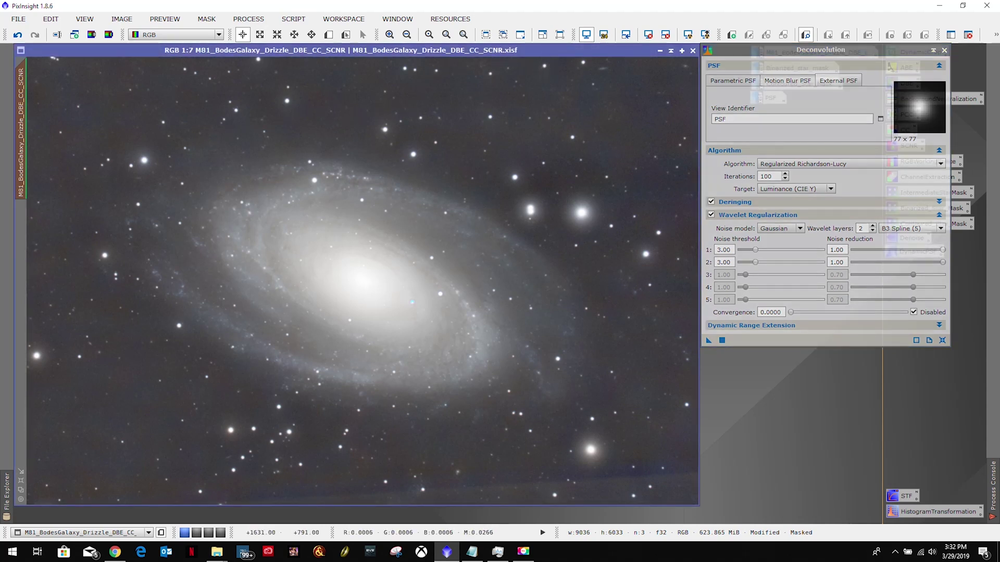
Compare the image with and without deconvolution, first on the whole galaxy and at 1:2 on its upper spiral arm
click(17, 35)
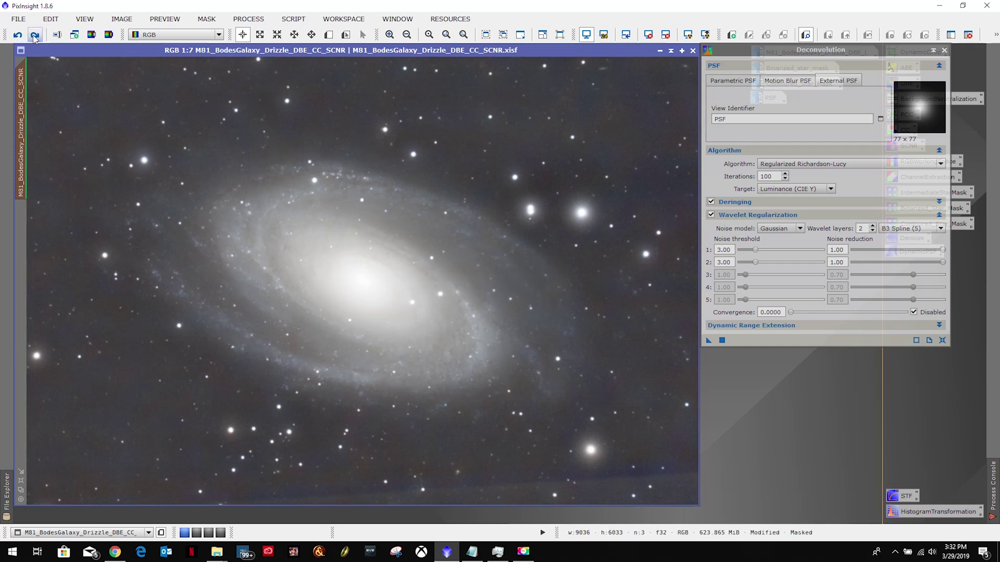
click(35, 35)
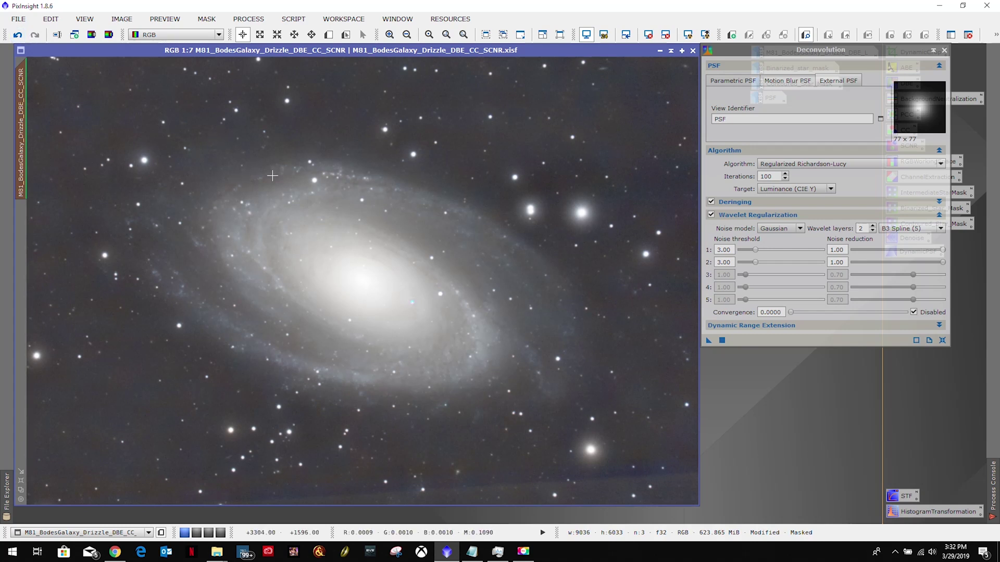
scroll(355, 216, up, 5)
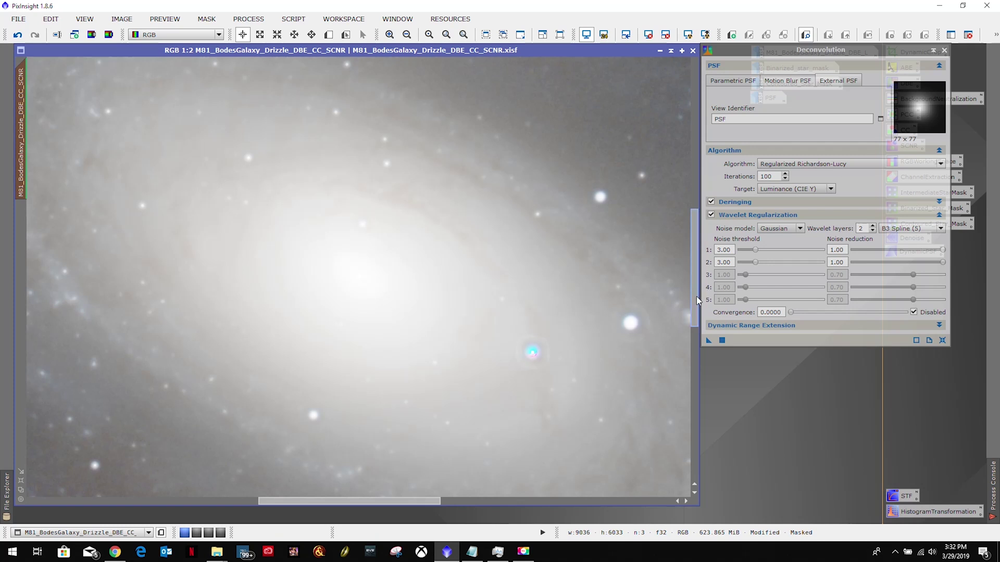
drag(696, 296, 686, 213)
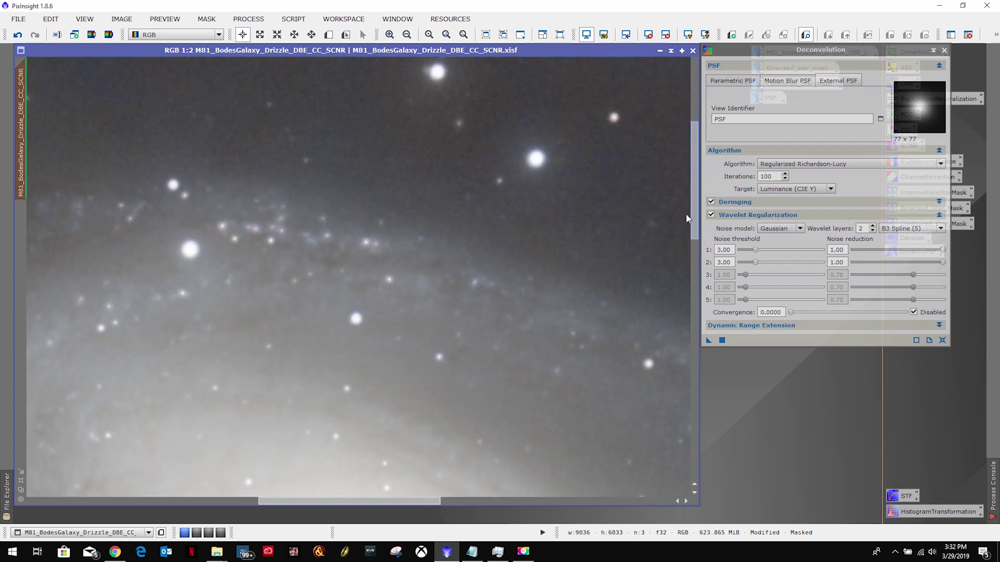
scroll(686, 219, down, 1)
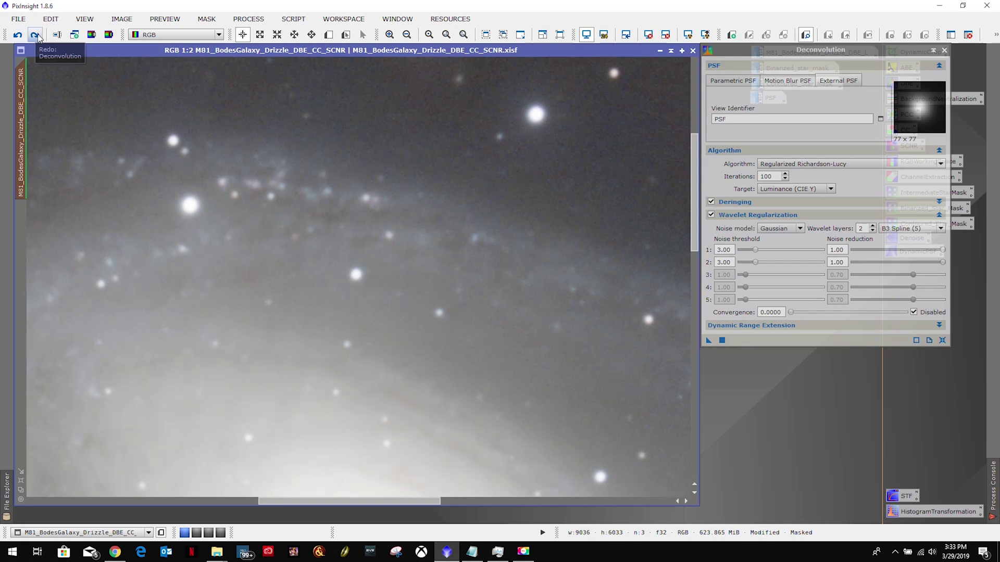
click(36, 35)
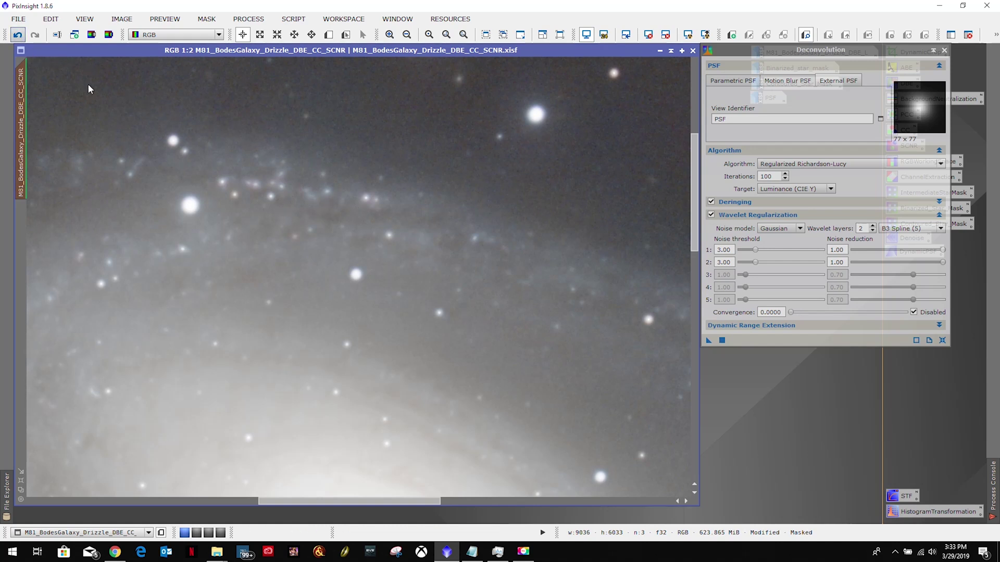
click(18, 34)
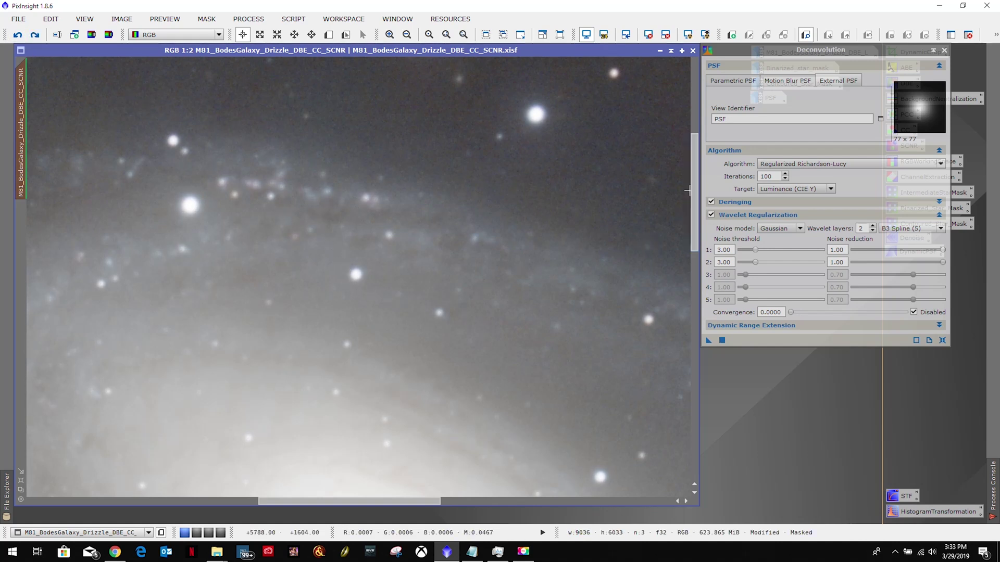
Compare the galaxy core and the bright star beside it at 1:2 with and without the deconvolution
drag(693, 193, 685, 277)
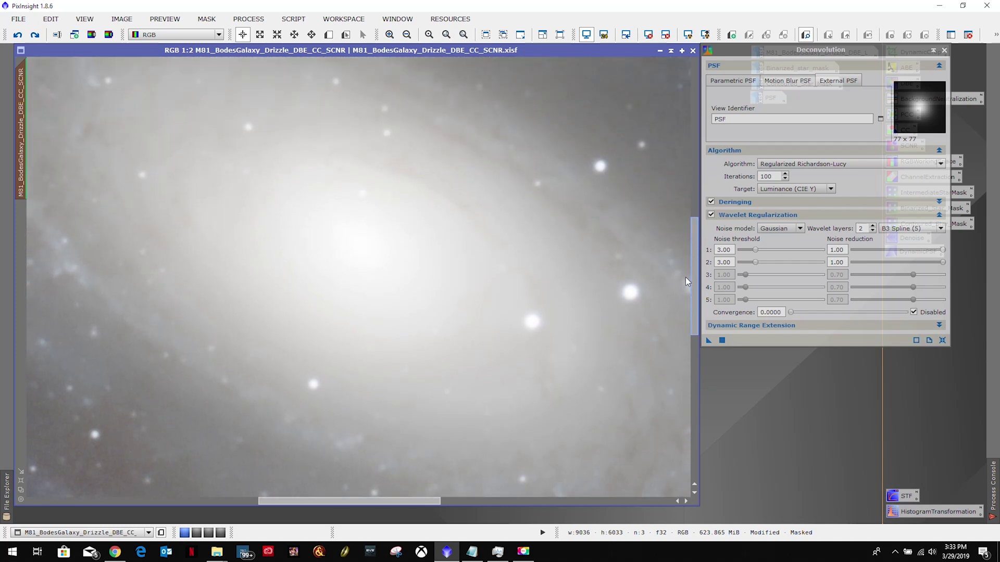
click(37, 37)
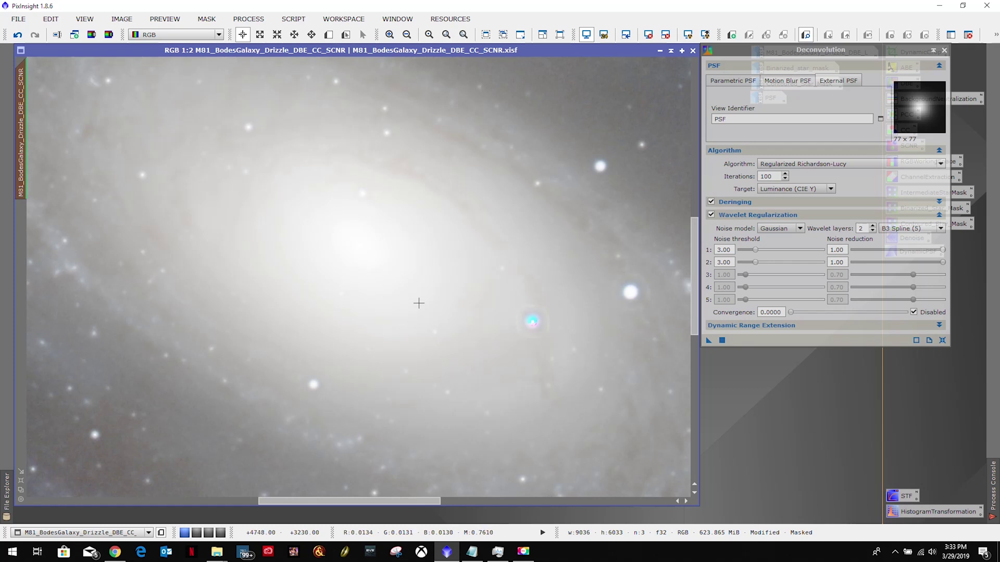
click(17, 36)
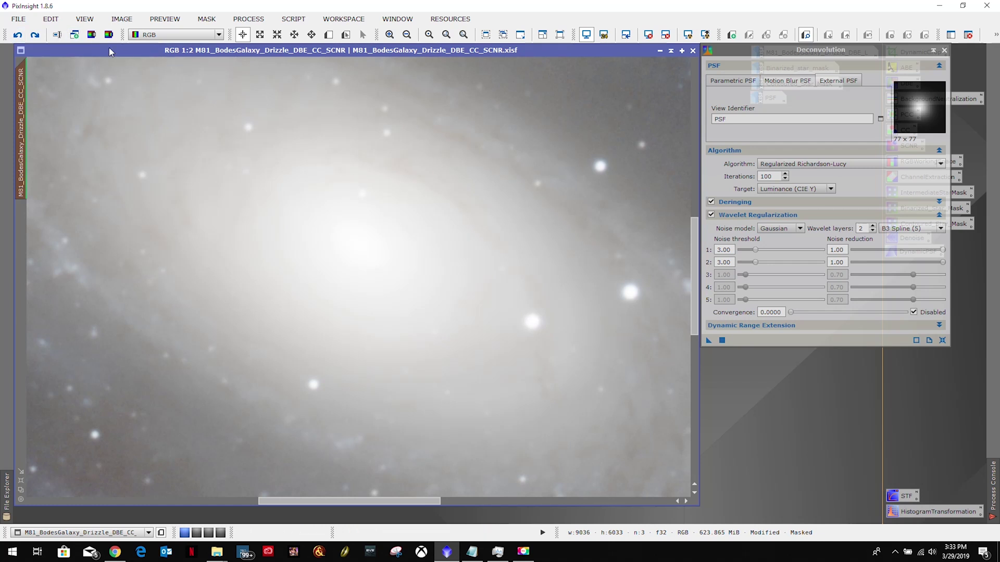
click(35, 36)
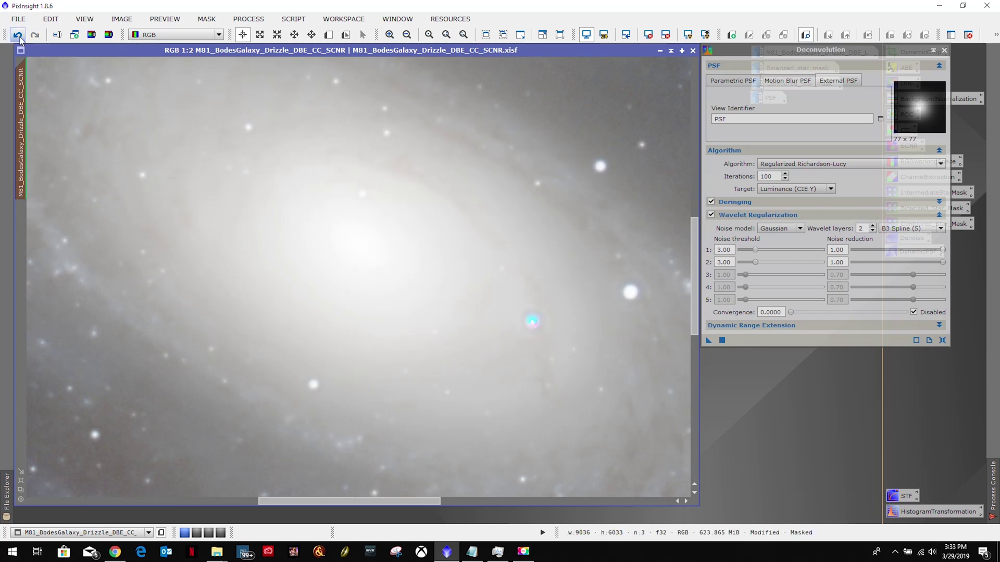
click(18, 35)
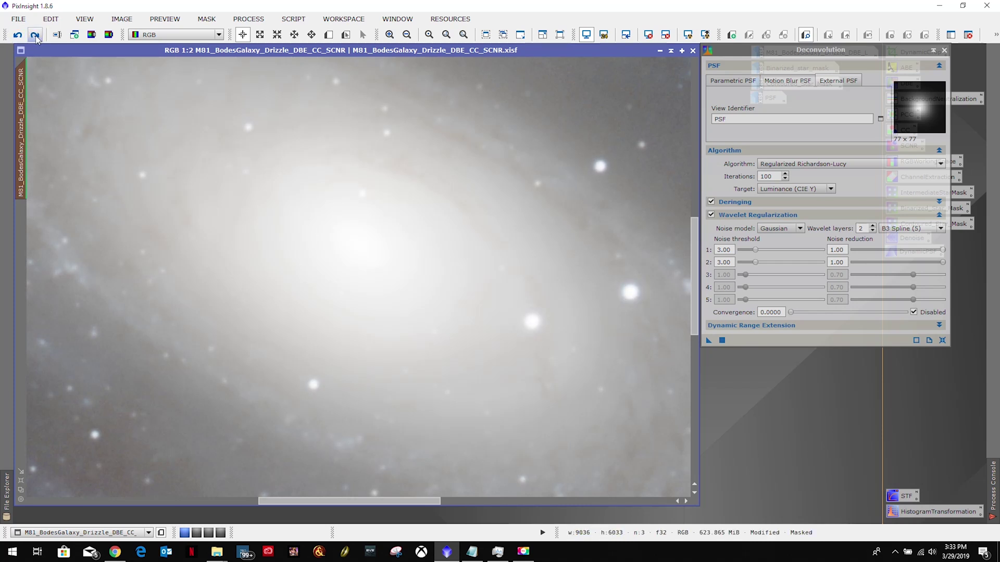
click(35, 36)
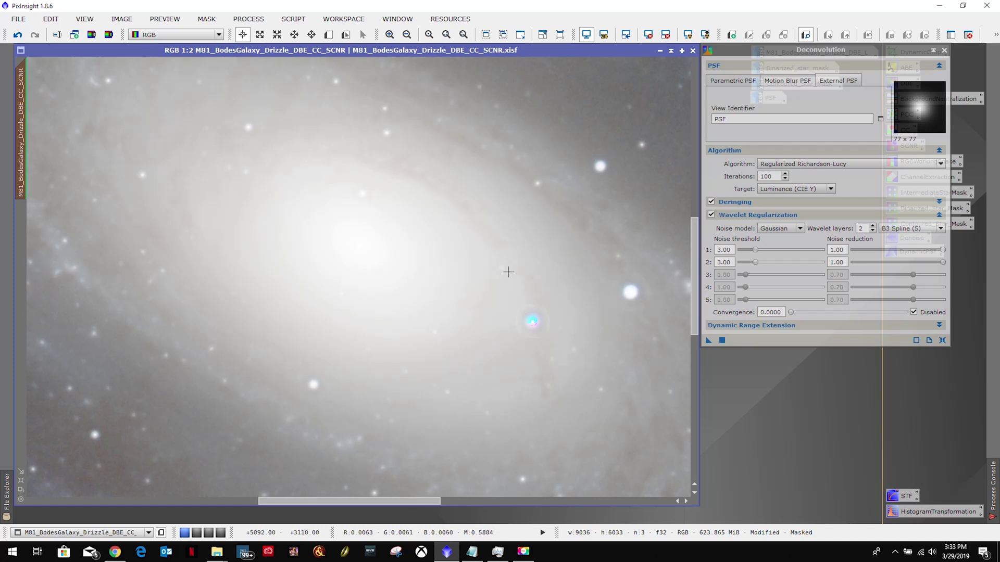
click(17, 35)
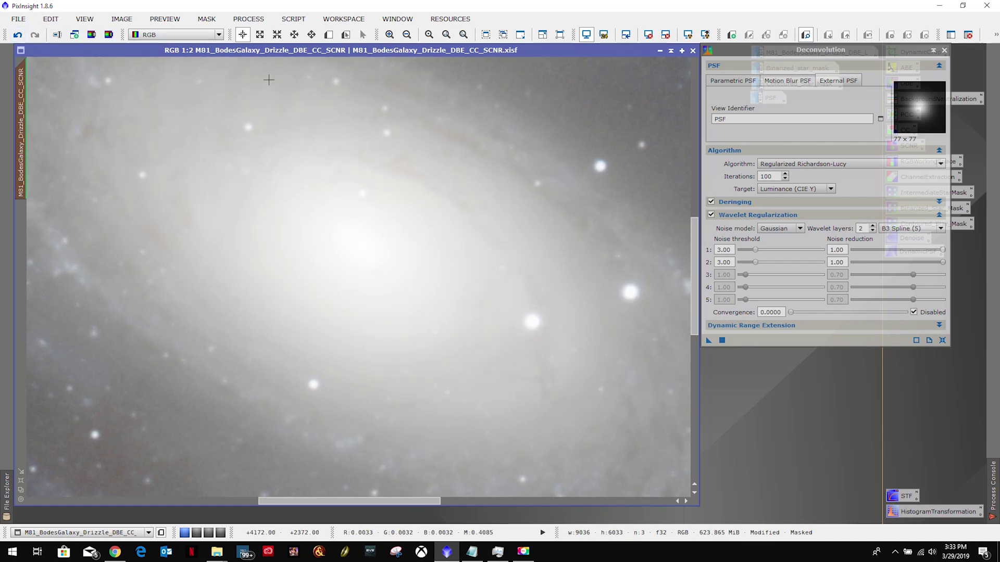
Show the deringing settings, then compare the whole galaxy once more and undo the deconvolution
click(763, 202)
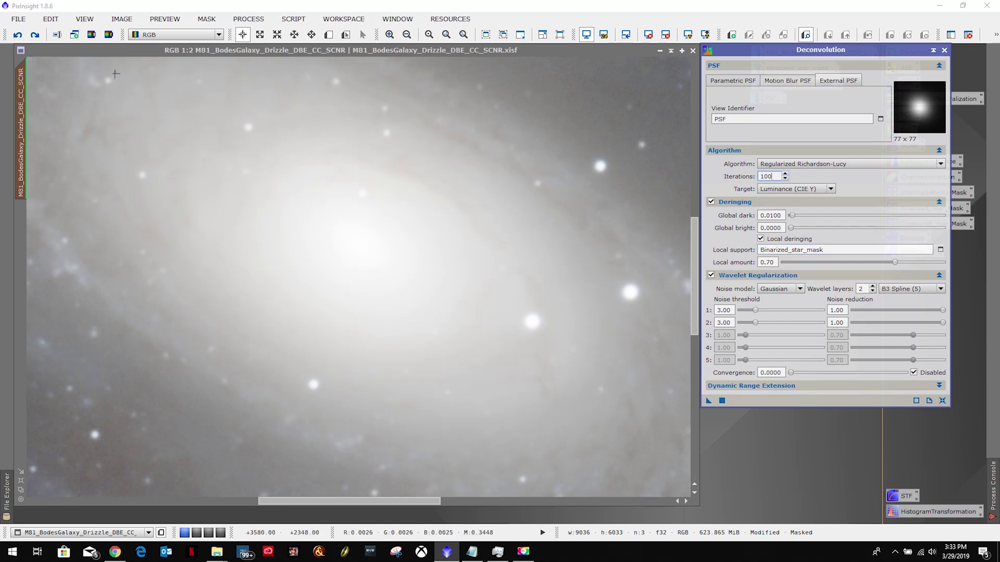
scroll(240, 141, down, 3)
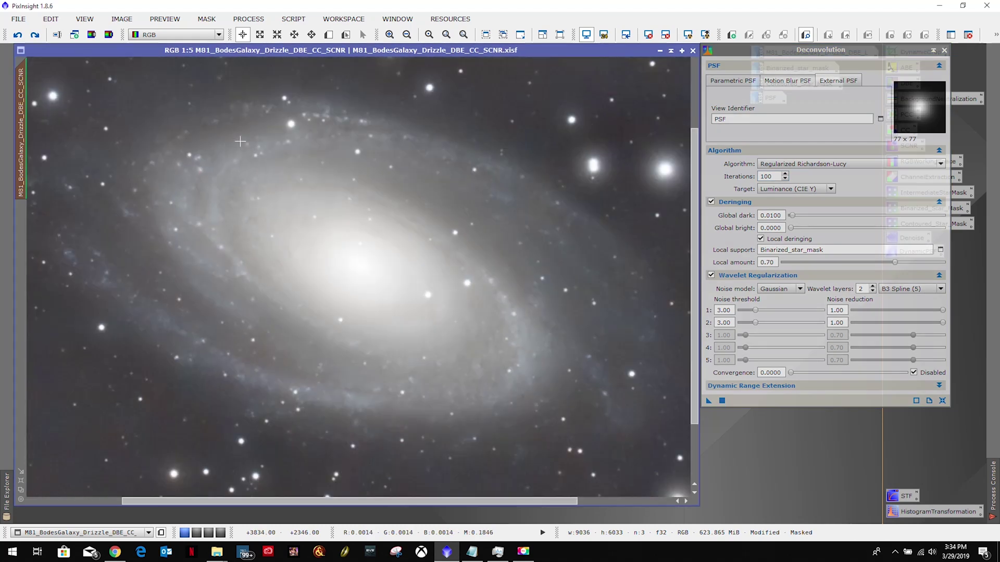
scroll(241, 141, down, 2)
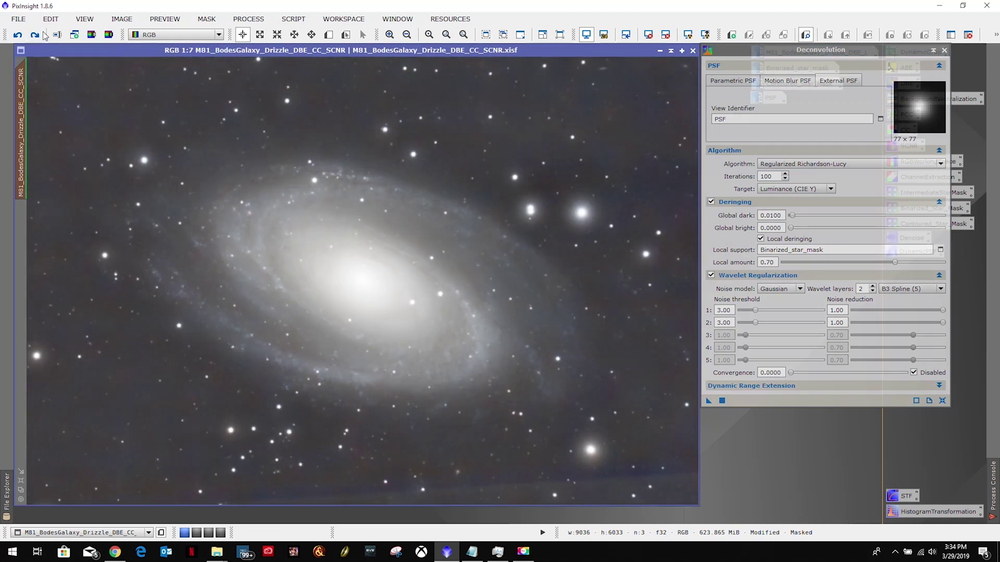
click(38, 35)
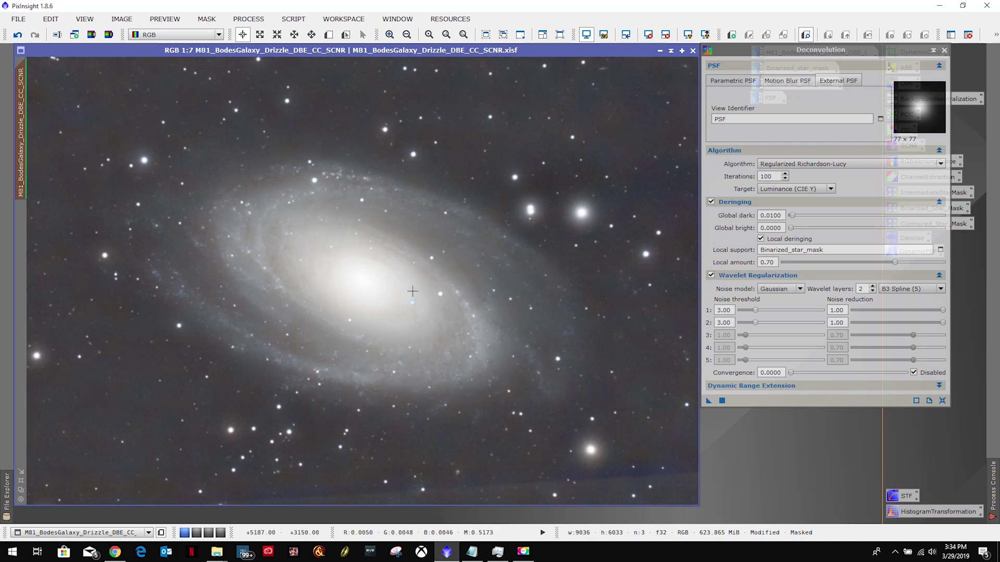
click(18, 35)
Remove the mask from the galaxy image
right_click(17, 128)
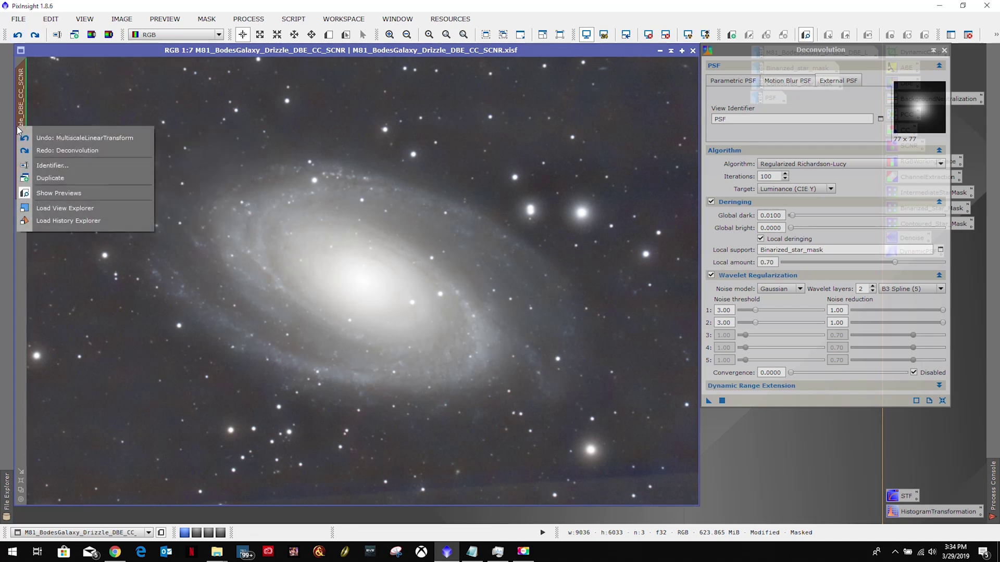
click(207, 20)
click(218, 51)
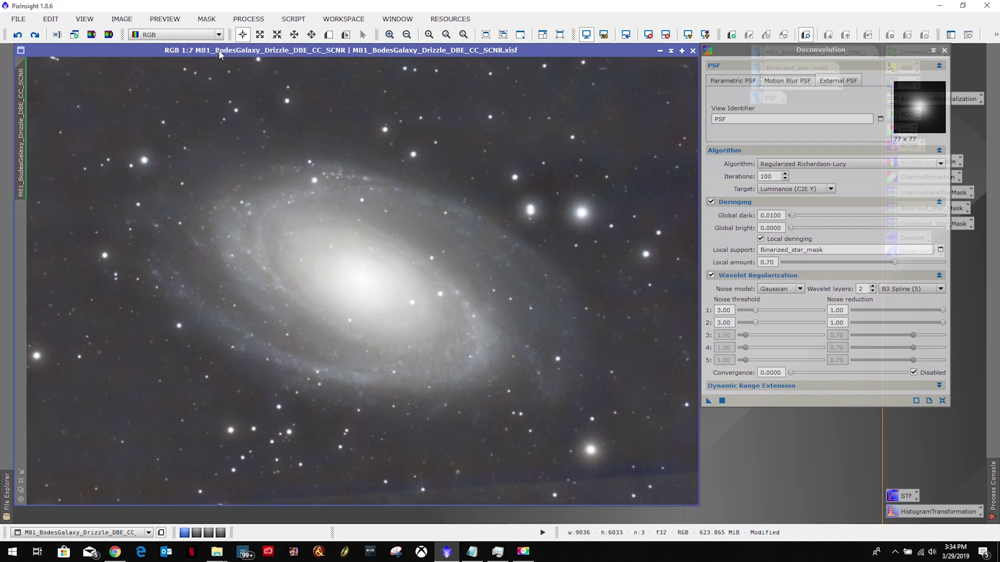
Save the deconvolution settings as a process icon named Decon and move it toward the column of process icons
drag(804, 50, 802, 90)
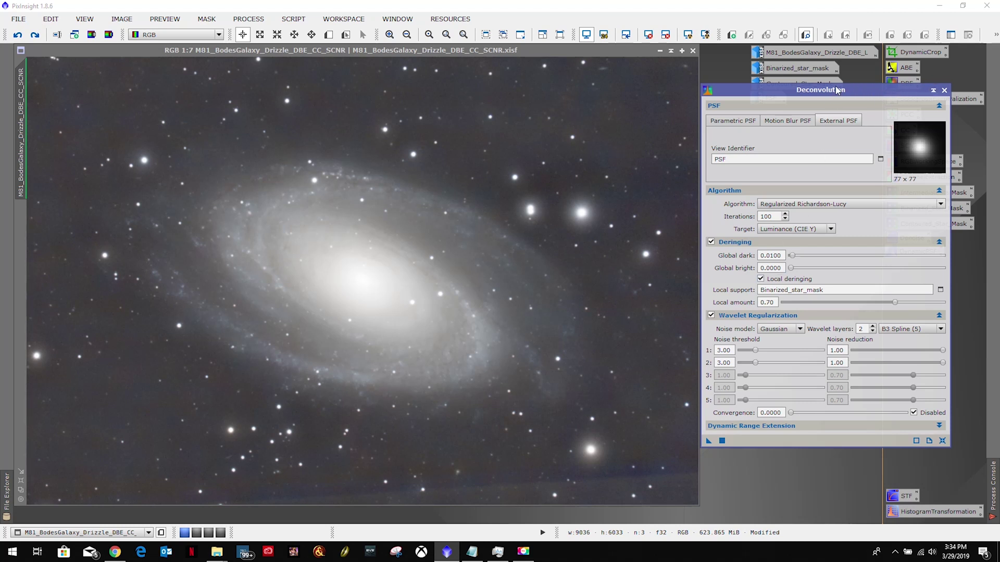
drag(835, 90, 810, 58)
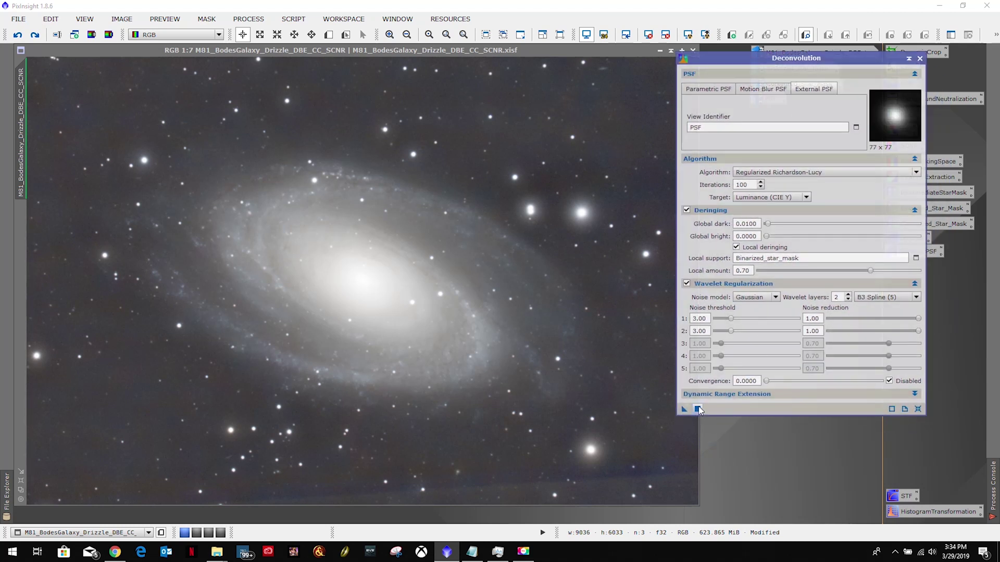
drag(683, 411, 799, 446)
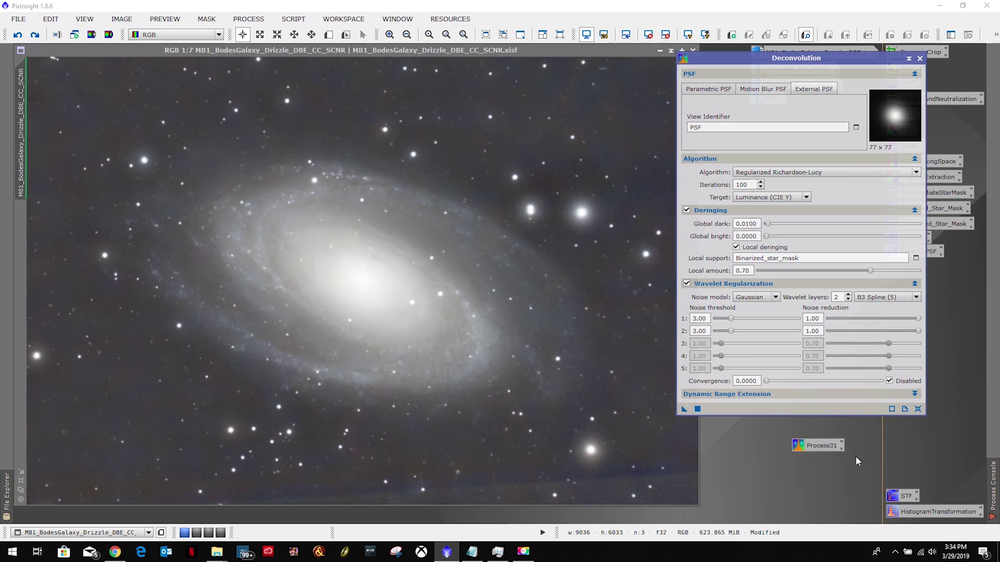
right_click(819, 447)
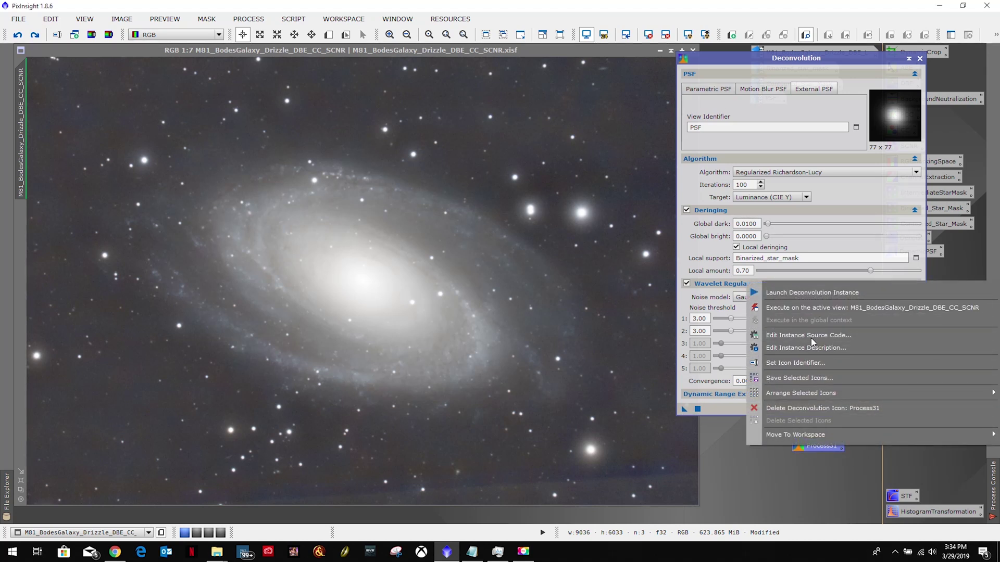
click(805, 364)
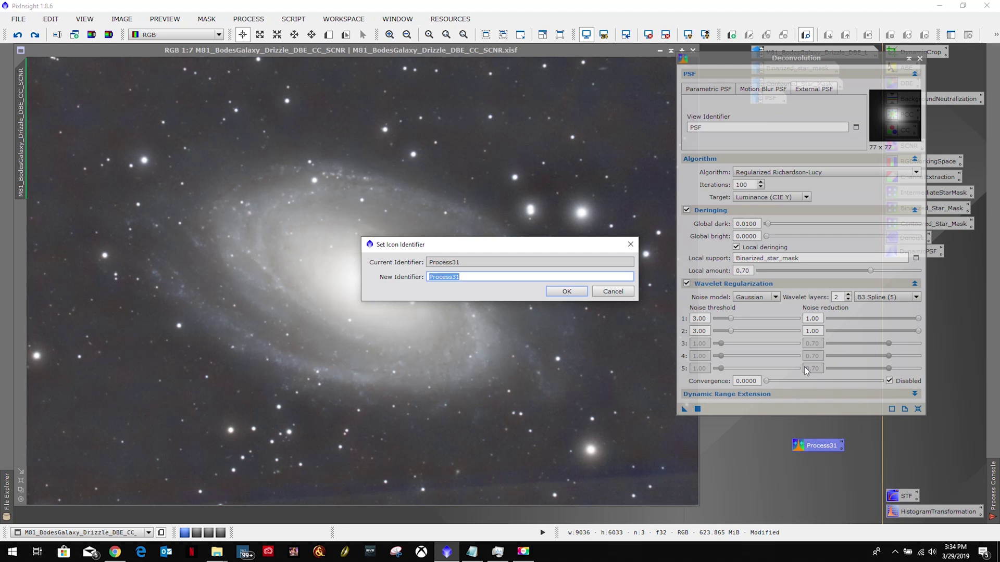
text(Decon)
key(Return)
drag(802, 451, 918, 441)
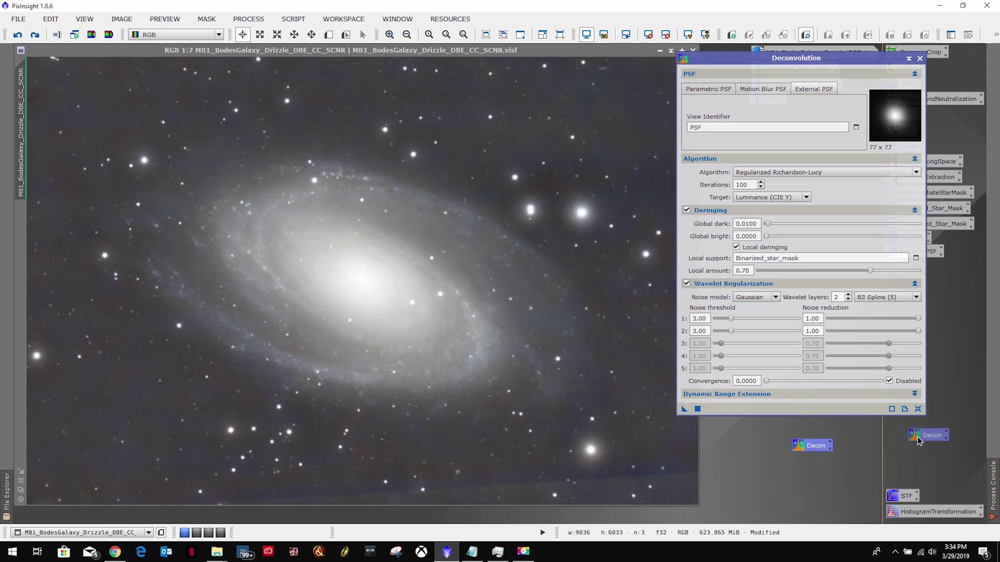
Close the deconvolution settings, minimize the color galaxy image, and open the luminance image M81_BodesGalaxy_Drizzle_DBE_L in its place
click(920, 59)
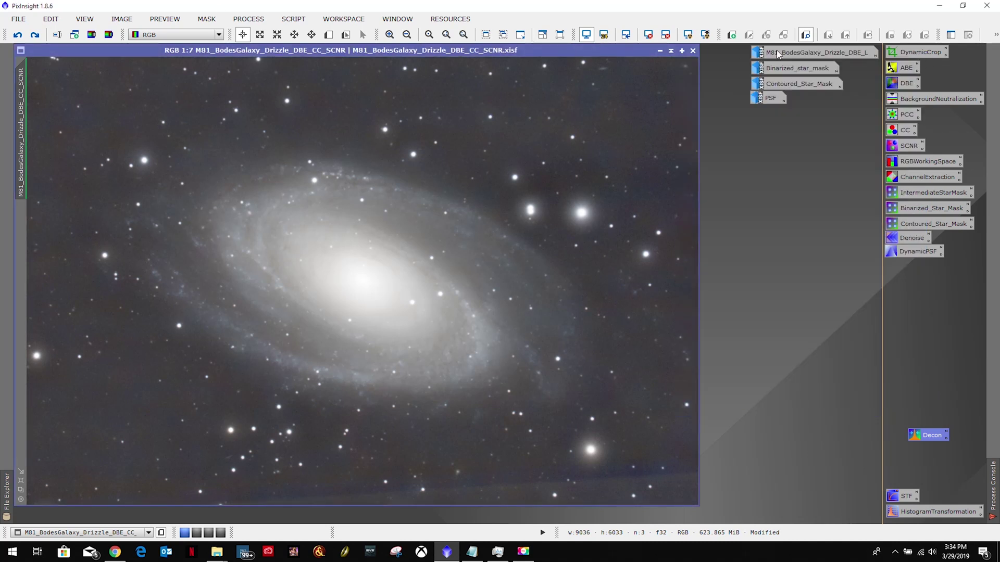
click(660, 51)
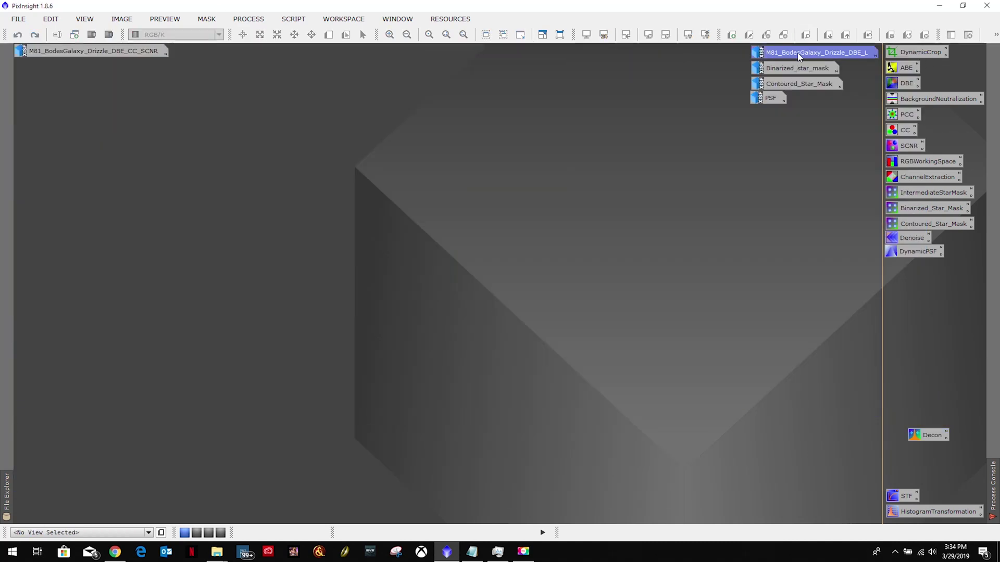
double_click(797, 52)
drag(413, 80, 371, 63)
Open the StarMask process and reset its settings to the defaults
click(208, 19)
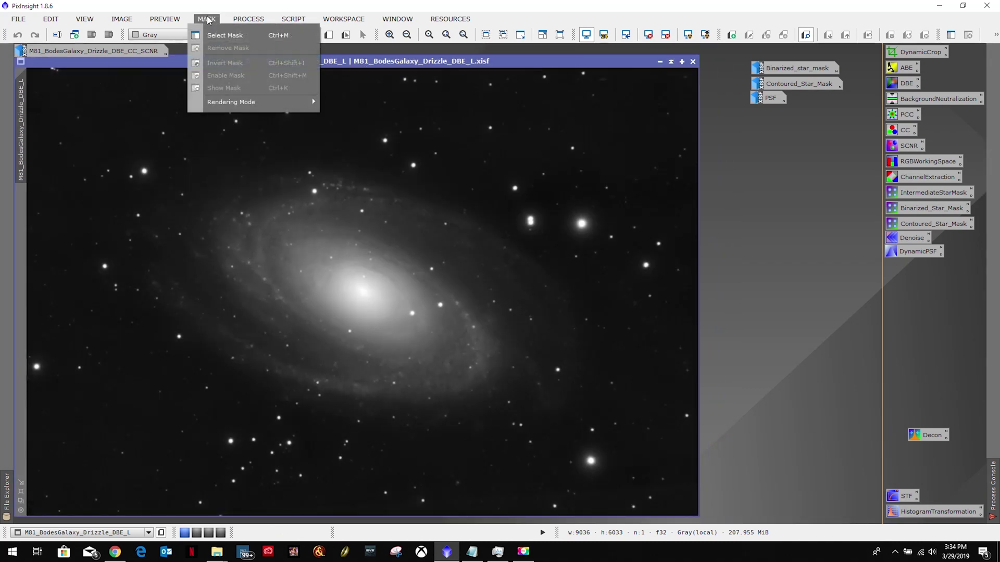
click(248, 19)
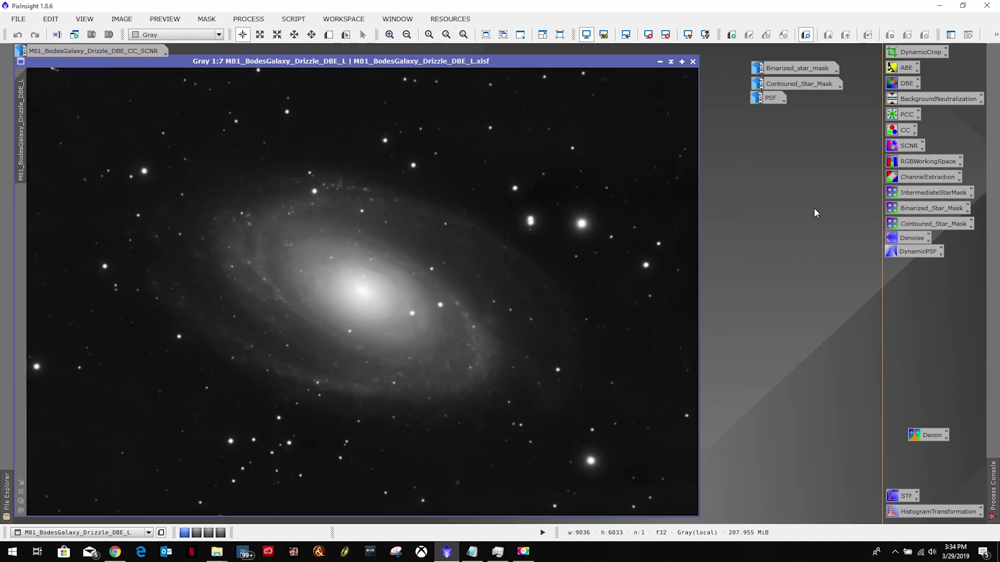
click(260, 19)
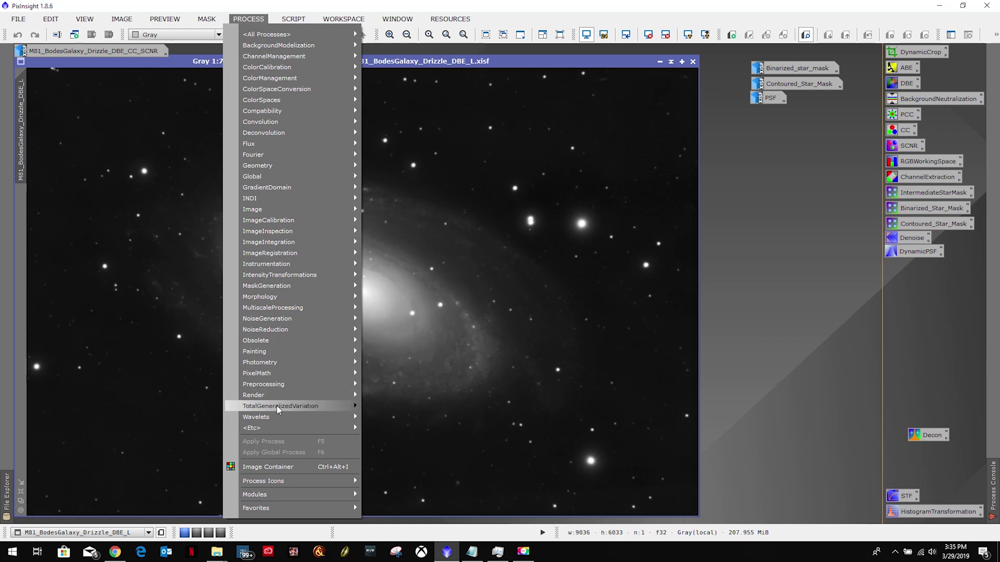
mouse_move(317, 29)
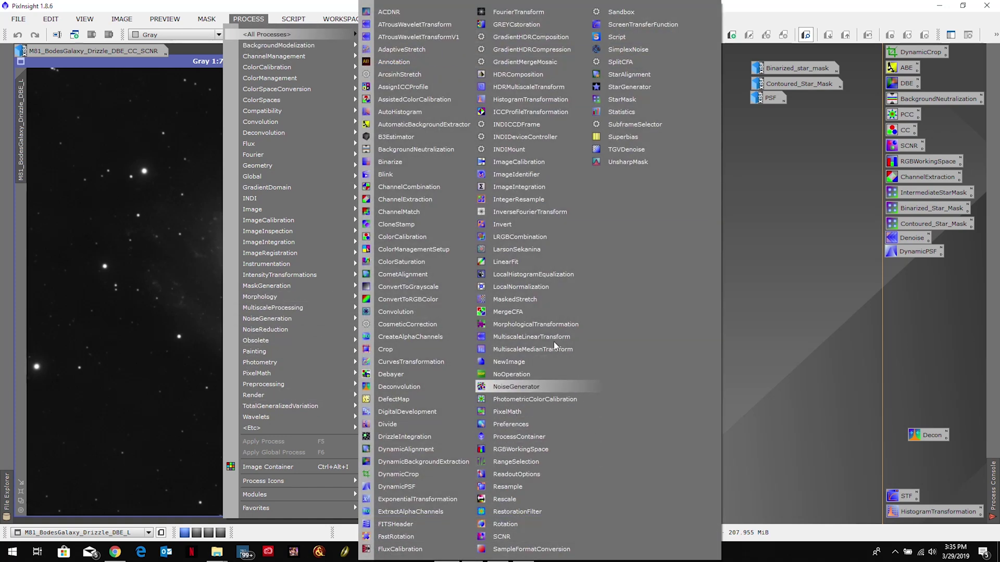
click(630, 99)
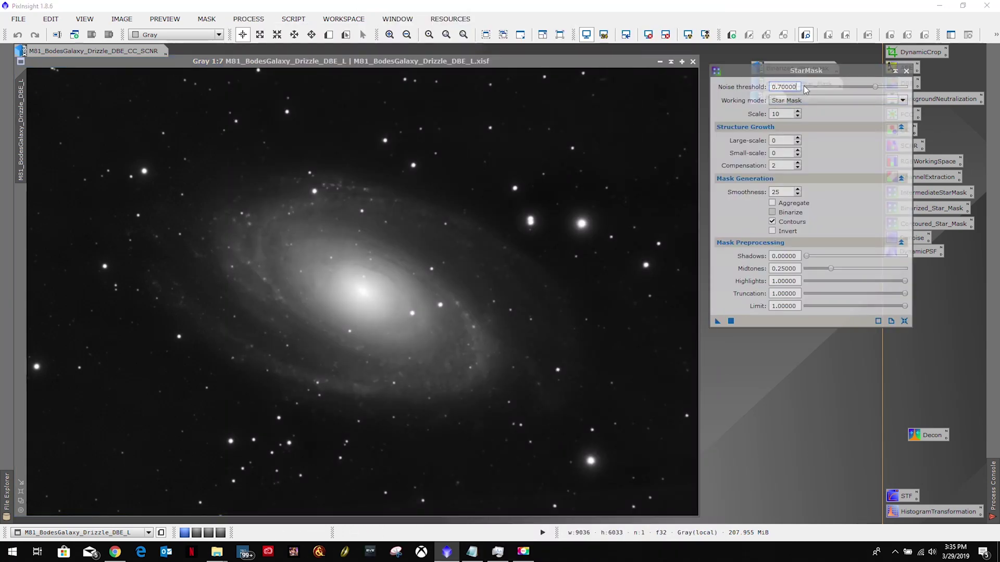
click(904, 321)
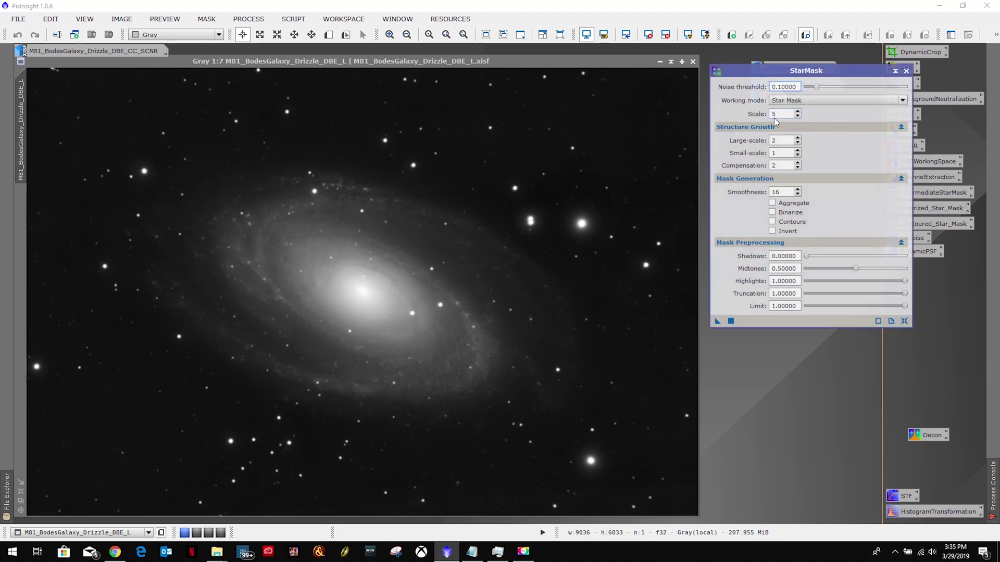
Generate a star mask from the luminance image with scale 10, large-scale growth 0 and noise threshold 0.8
click(790, 113)
click(784, 140)
text(0)
click(790, 153)
click(785, 87)
text(8)
drag(718, 321, 468, 261)
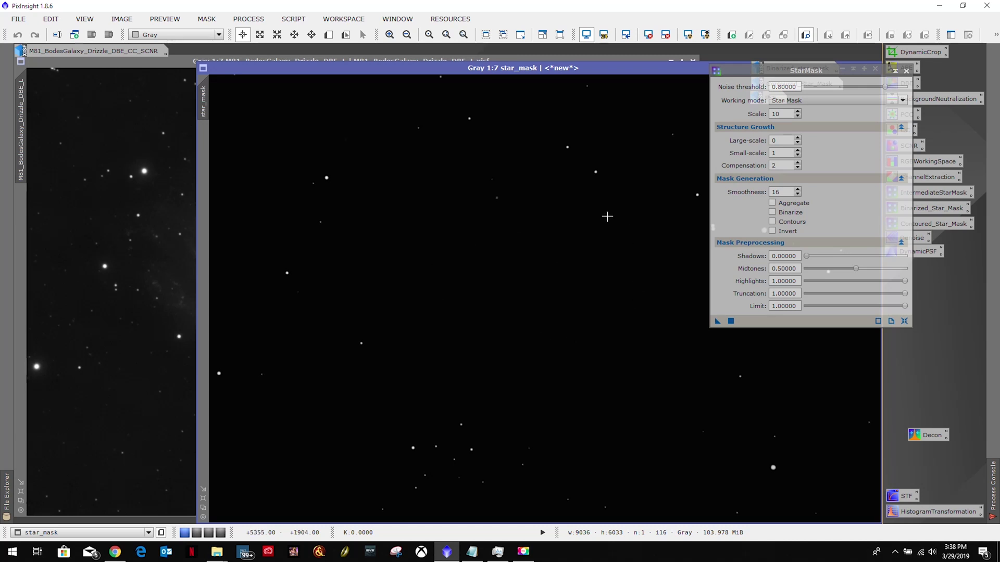
Discard the generated star mask and regenerate it with small-scale growth 0 and noise threshold 0.08
drag(624, 69, 411, 87)
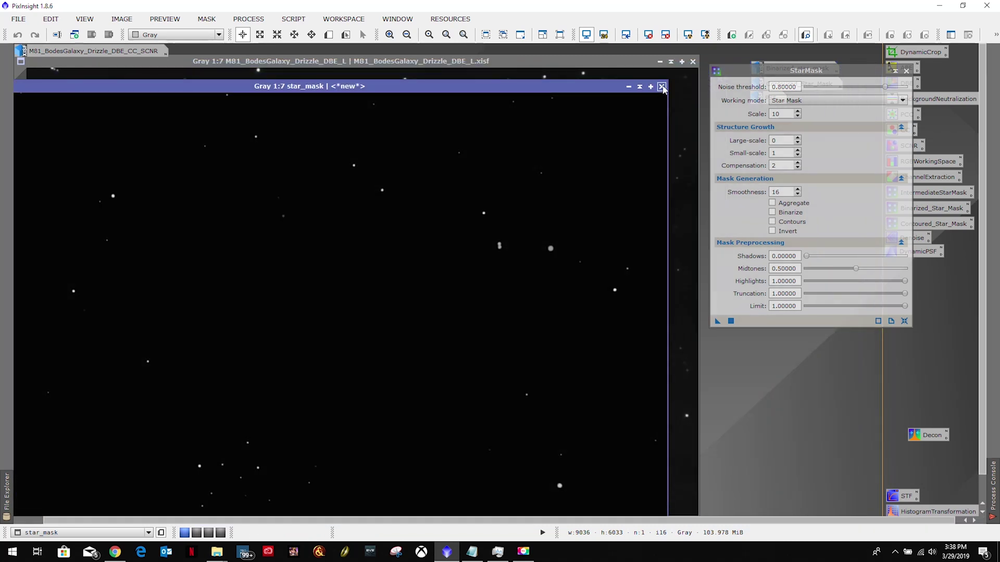
click(662, 87)
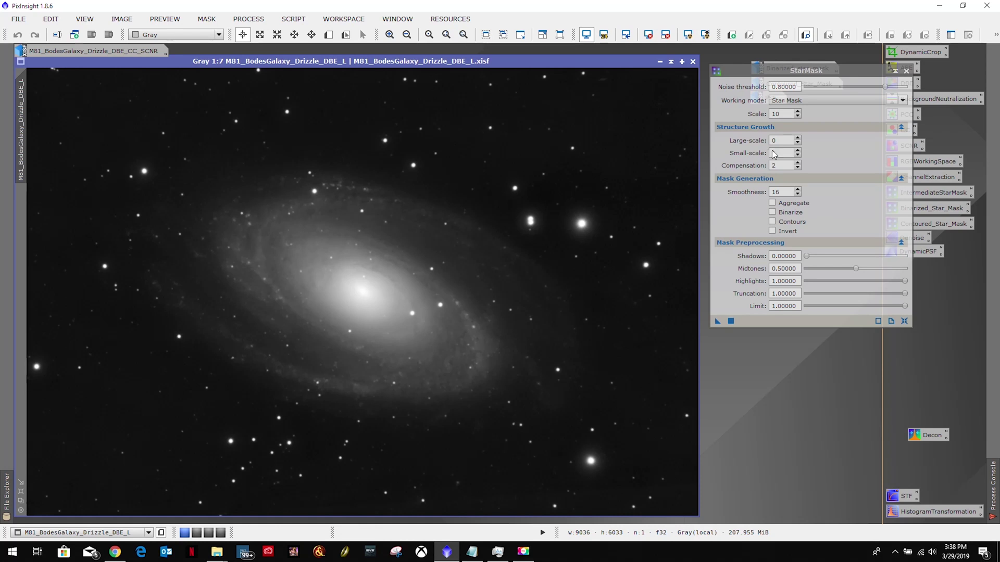
double_click(789, 154)
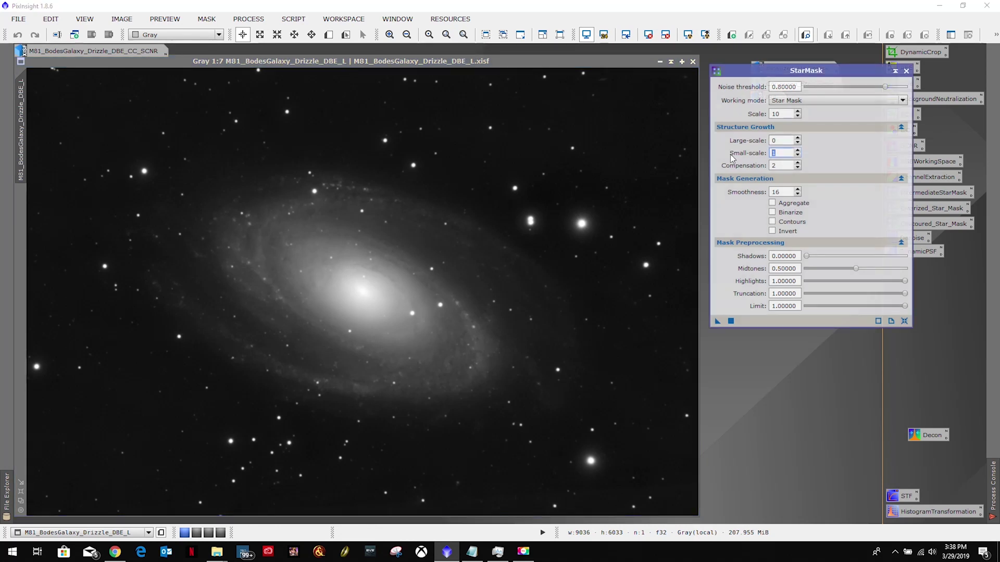
text(0)
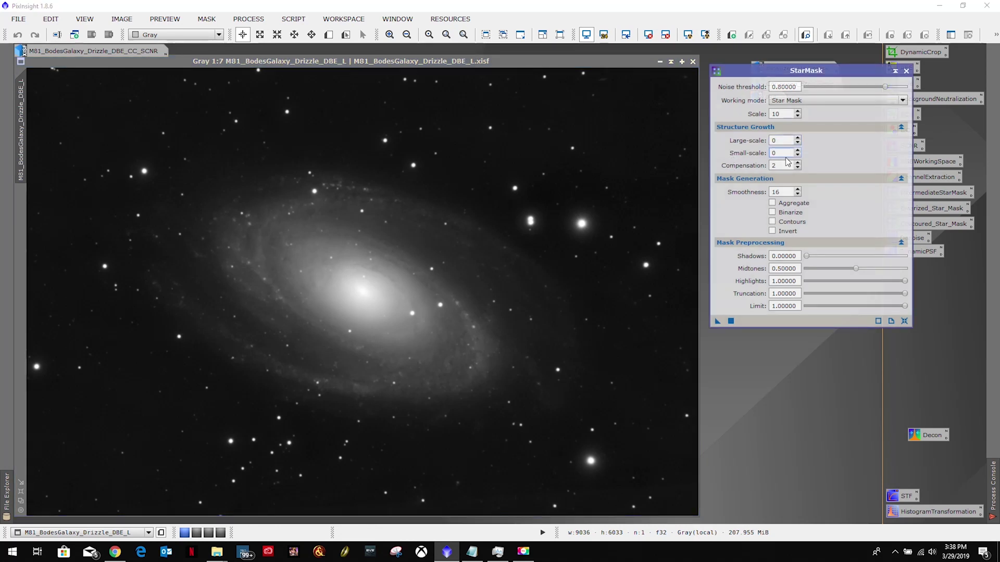
click(781, 87)
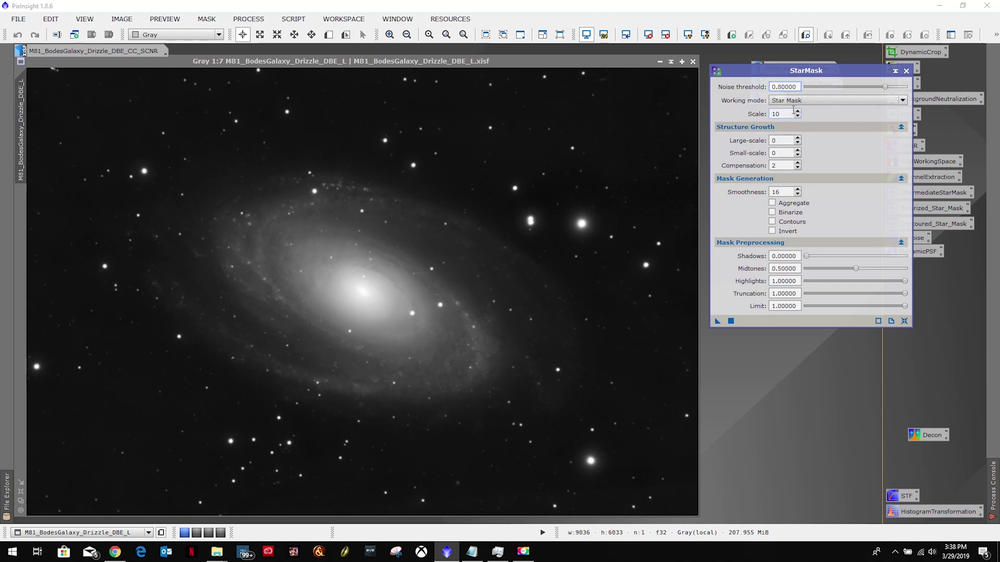
key(BackSpace)
drag(717, 323, 502, 260)
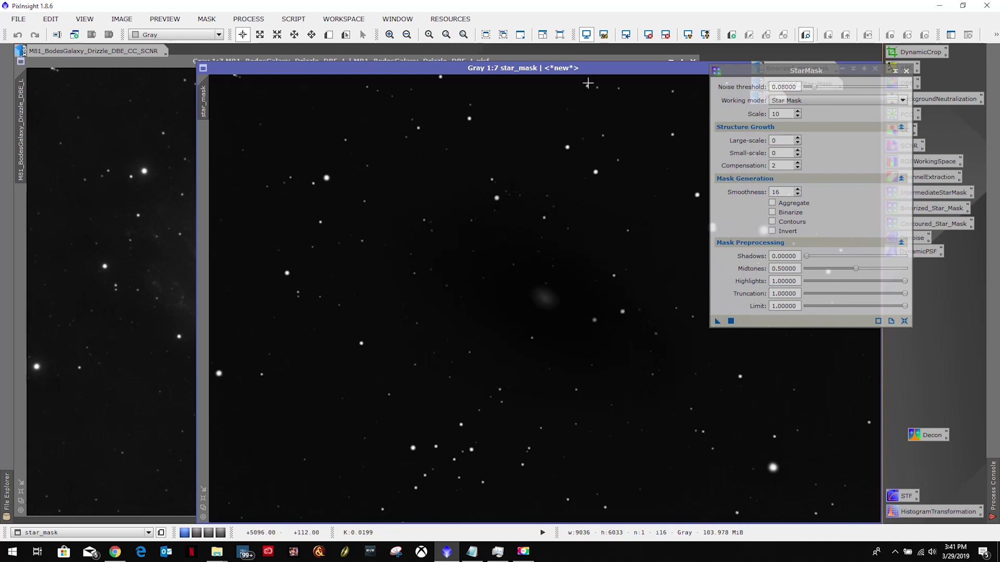
Minimize the new star mask, close the StarMask settings, and place the mask's icon below the PSF image icon
drag(589, 70, 406, 64)
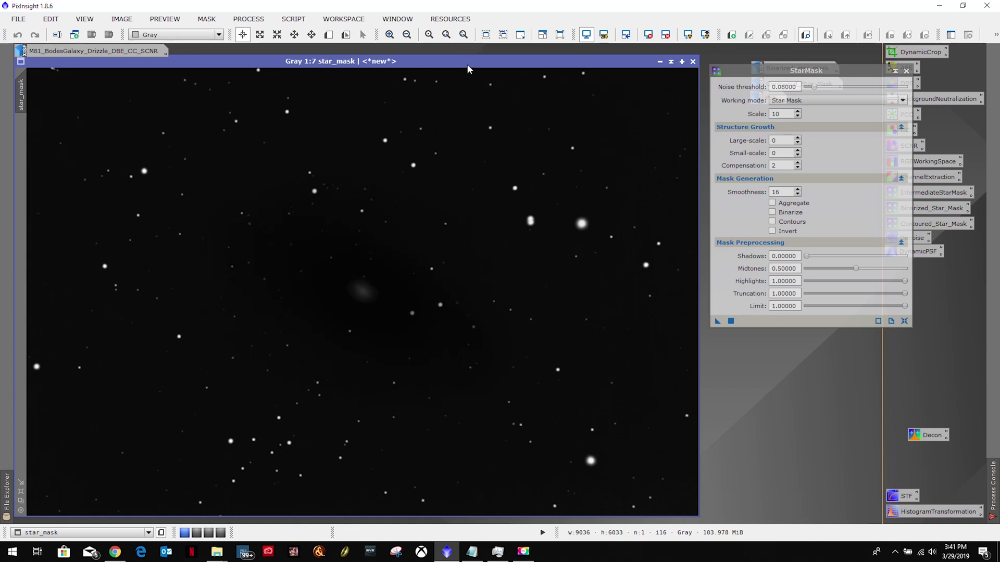
drag(467, 64, 467, 64)
click(659, 62)
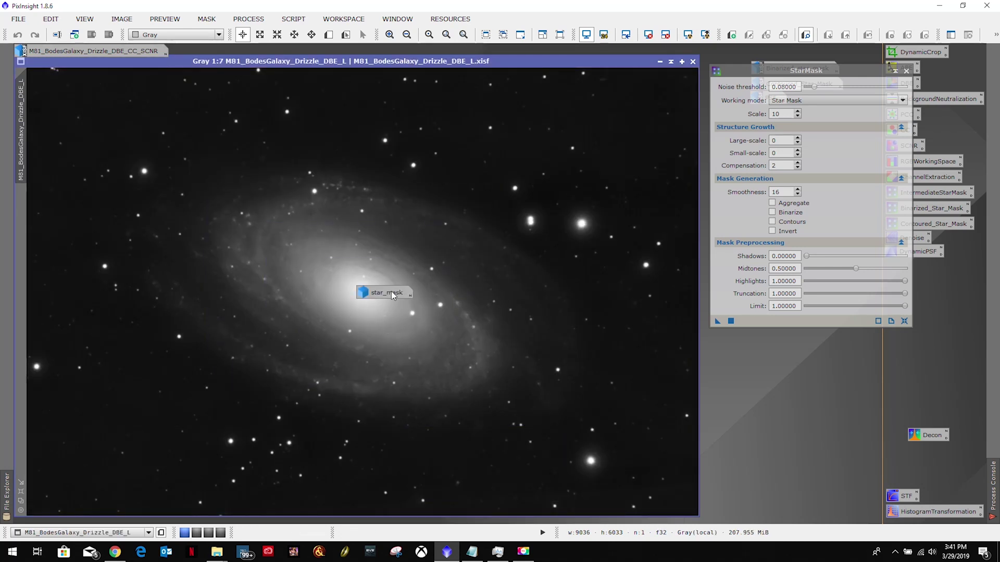
drag(377, 296, 816, 364)
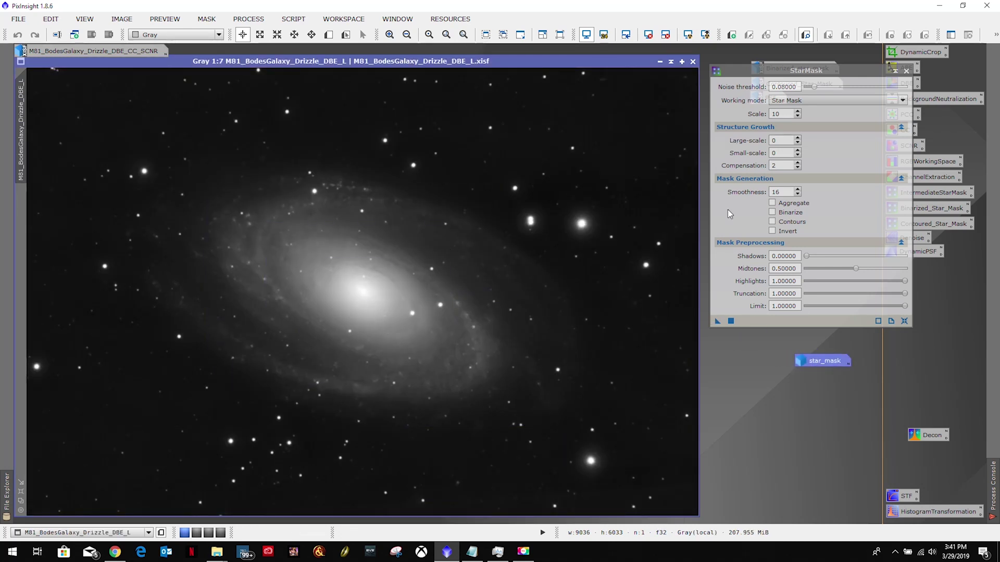
click(906, 71)
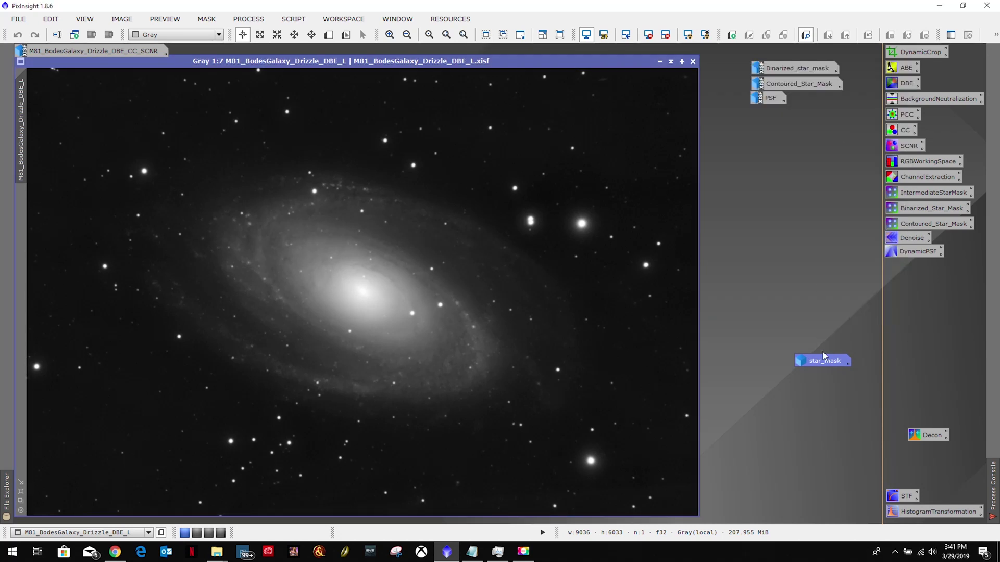
drag(820, 359, 780, 120)
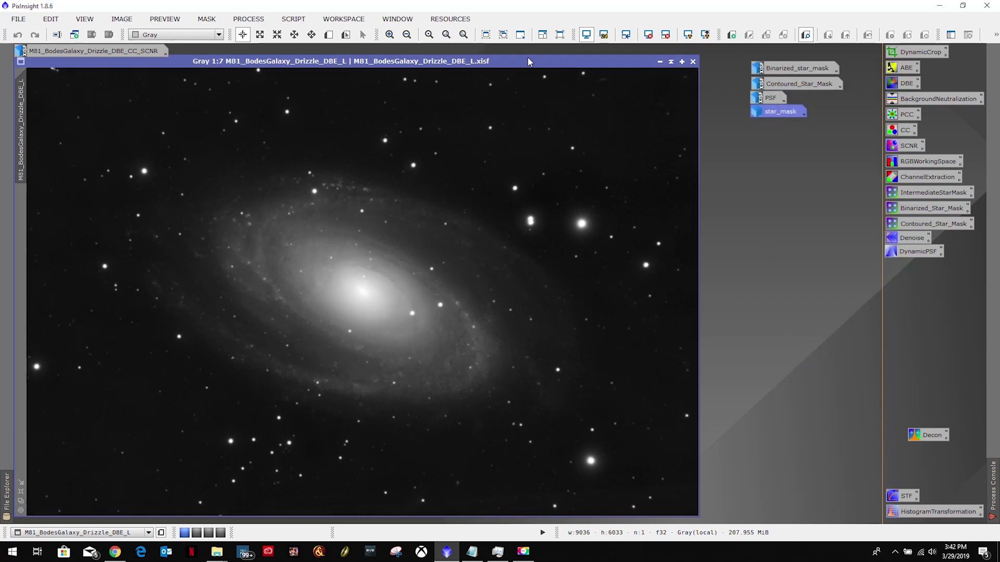
click(249, 19)
mouse_move(295, 39)
click(834, 229)
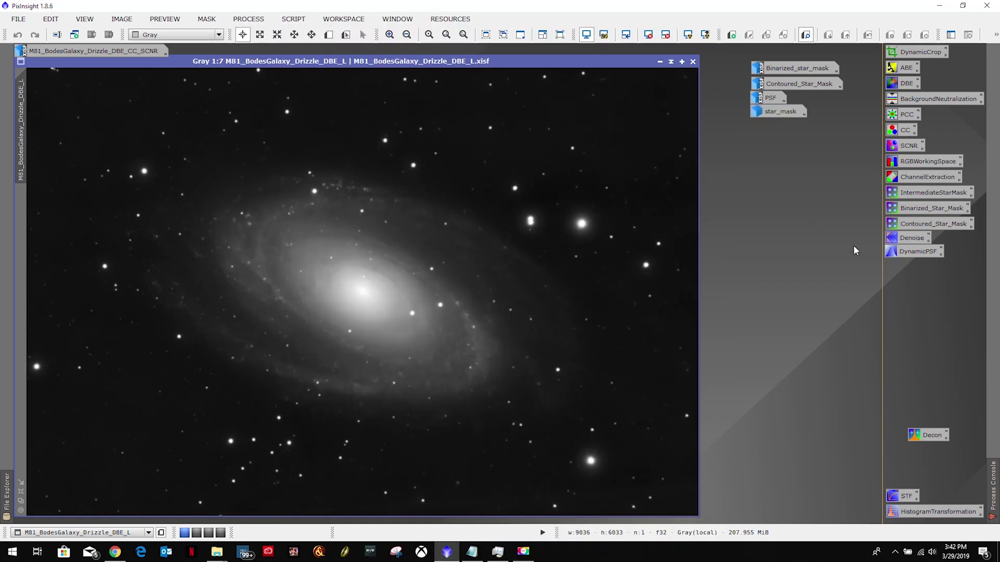
double_click(906, 252)
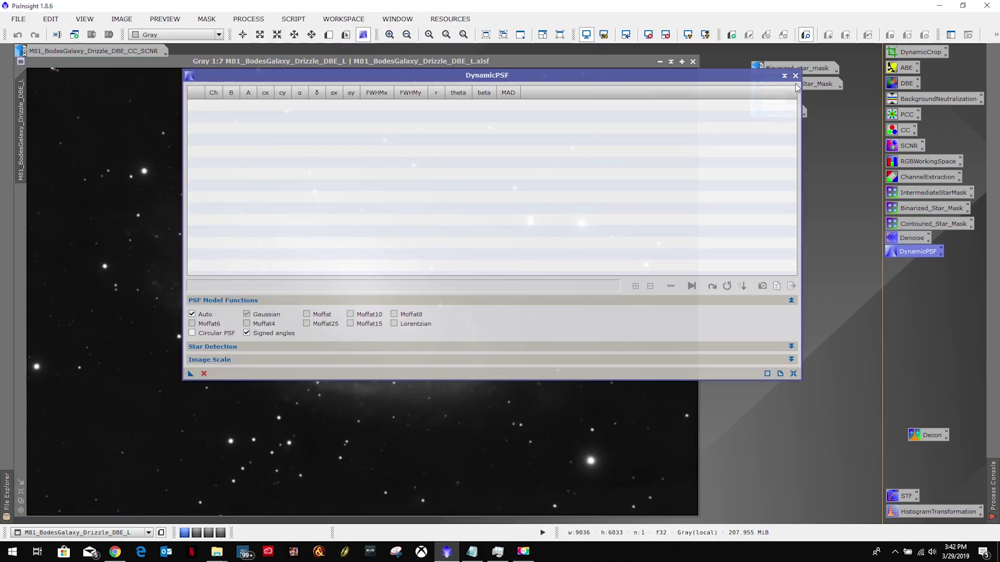
click(795, 75)
Reopen the saved Decon settings and set star_mask as the local deringing support image
drag(931, 440, 912, 394)
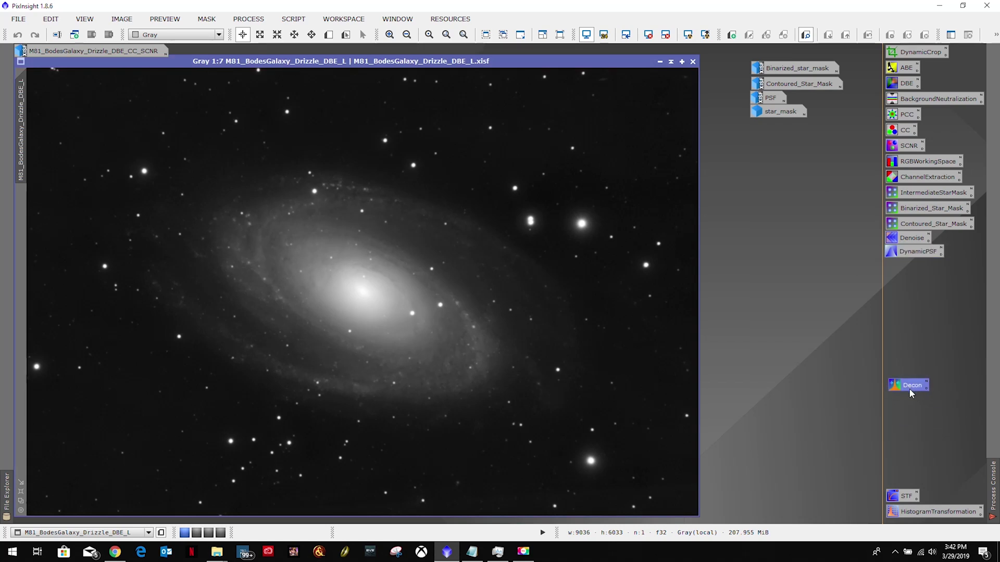
double_click(912, 387)
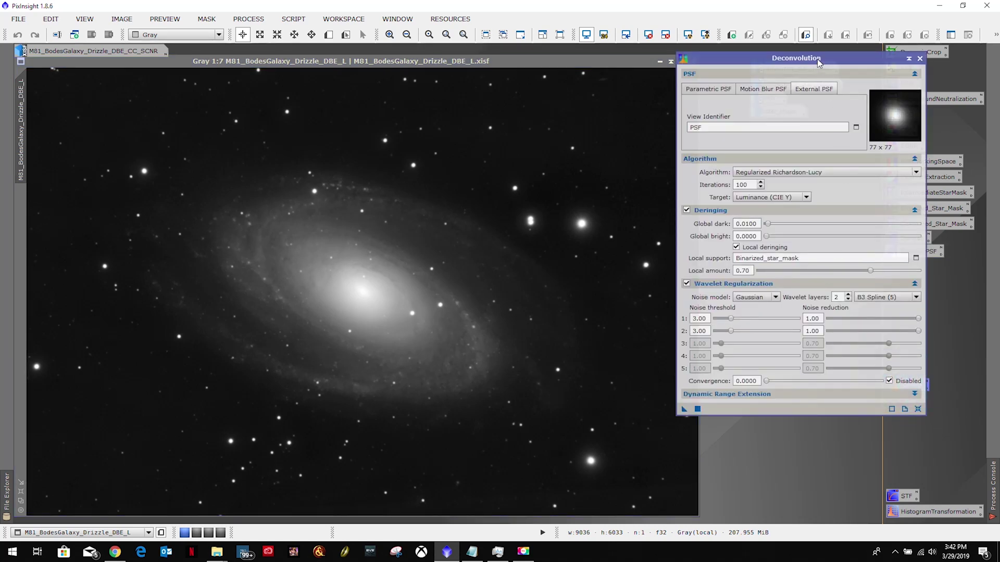
drag(817, 58, 753, 138)
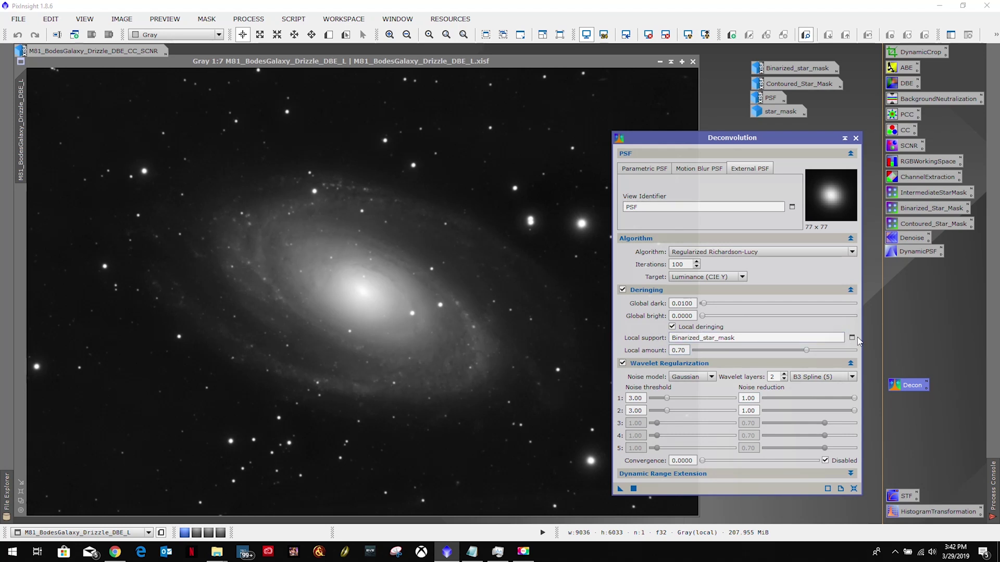
click(851, 339)
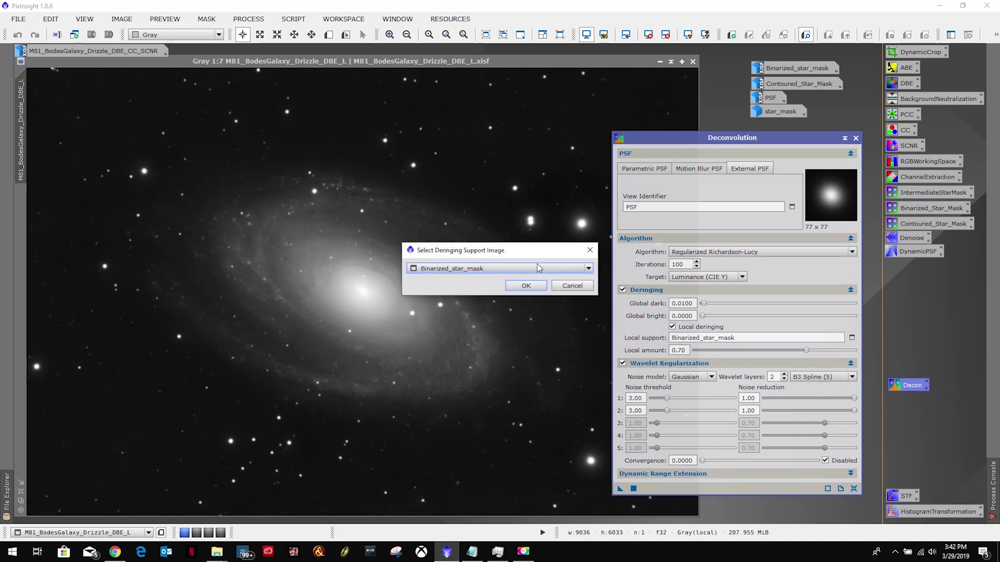
click(467, 269)
click(457, 330)
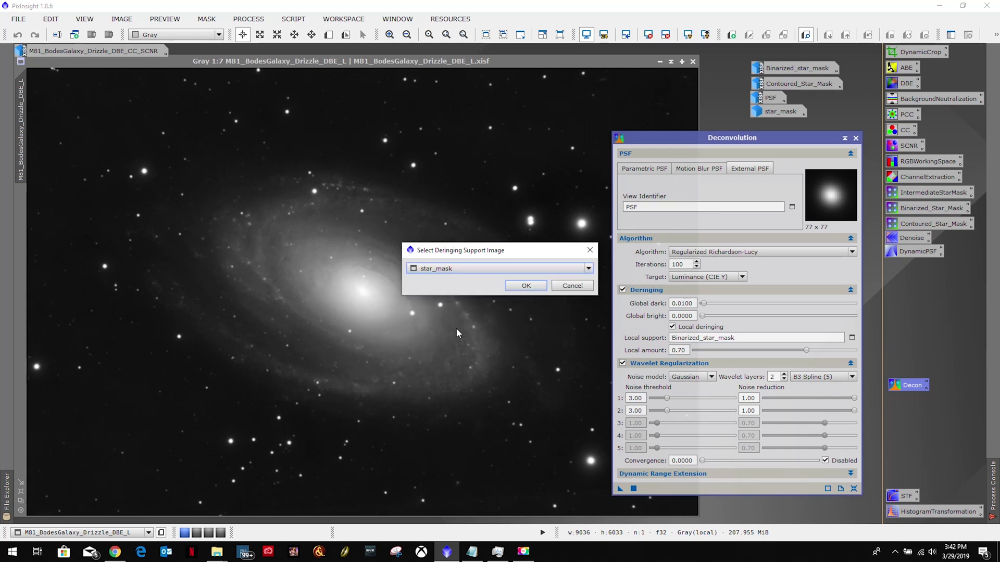
click(526, 286)
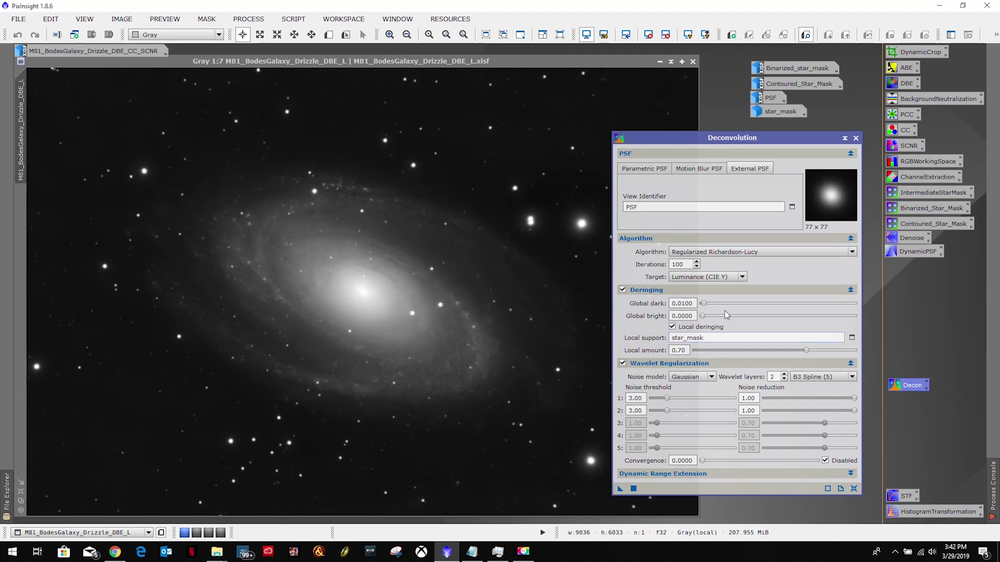
Run the deconvolution with 50 iterations on the luminance image and abort it partway
click(620, 489)
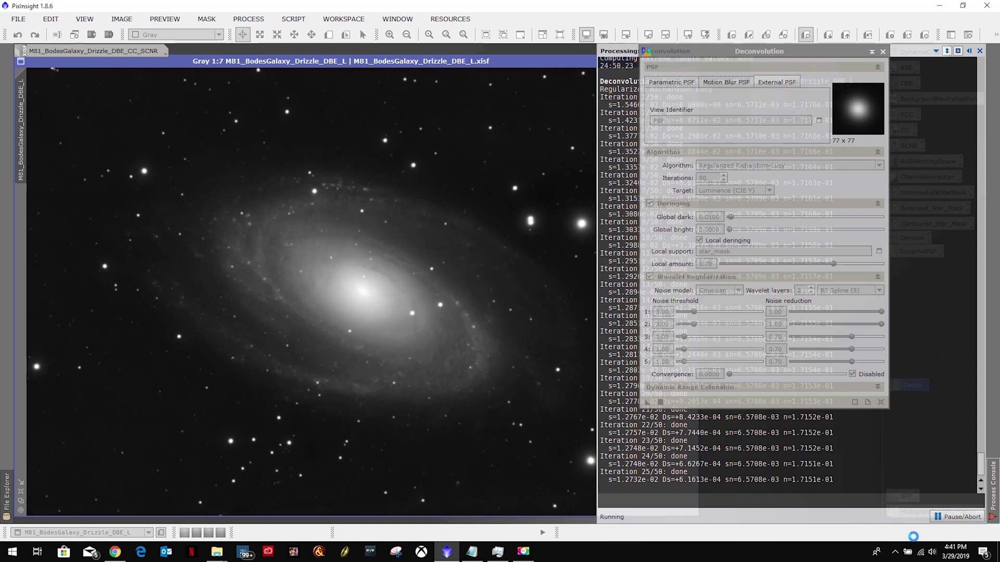
click(959, 517)
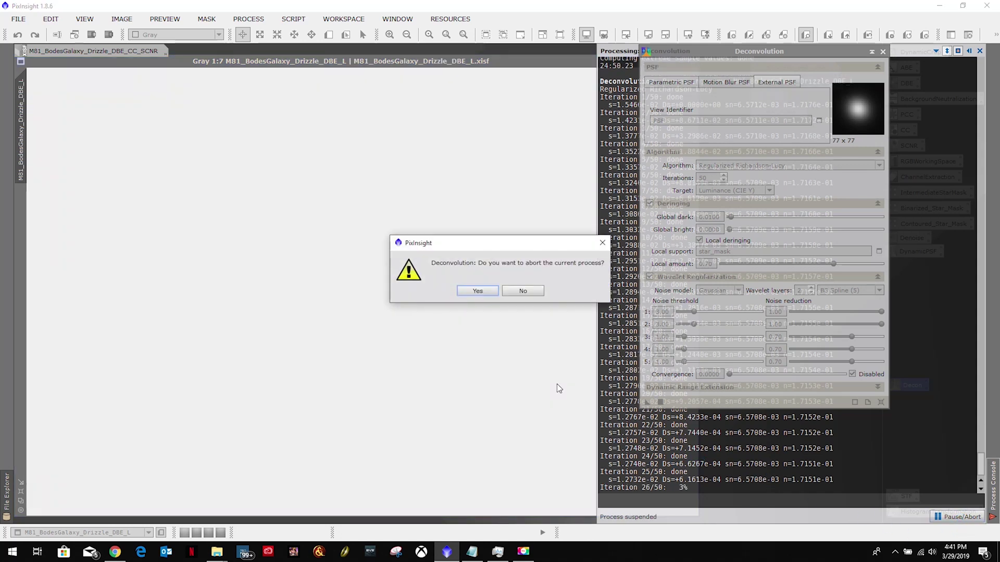
click(478, 290)
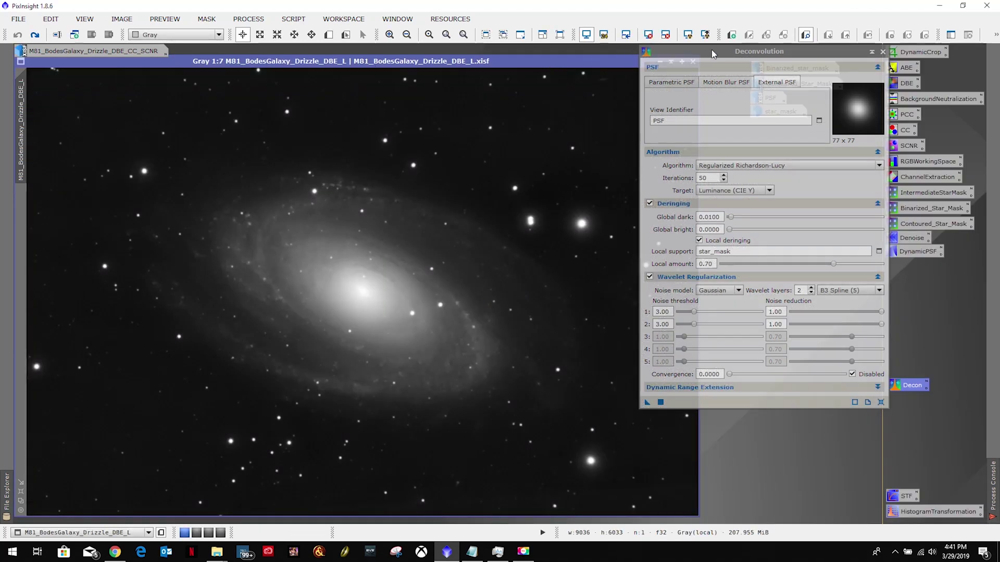
Minimize the luminance image, restore the color galaxy image, and move the Deconvolution window clear of the mask icons
drag(711, 49, 773, 51)
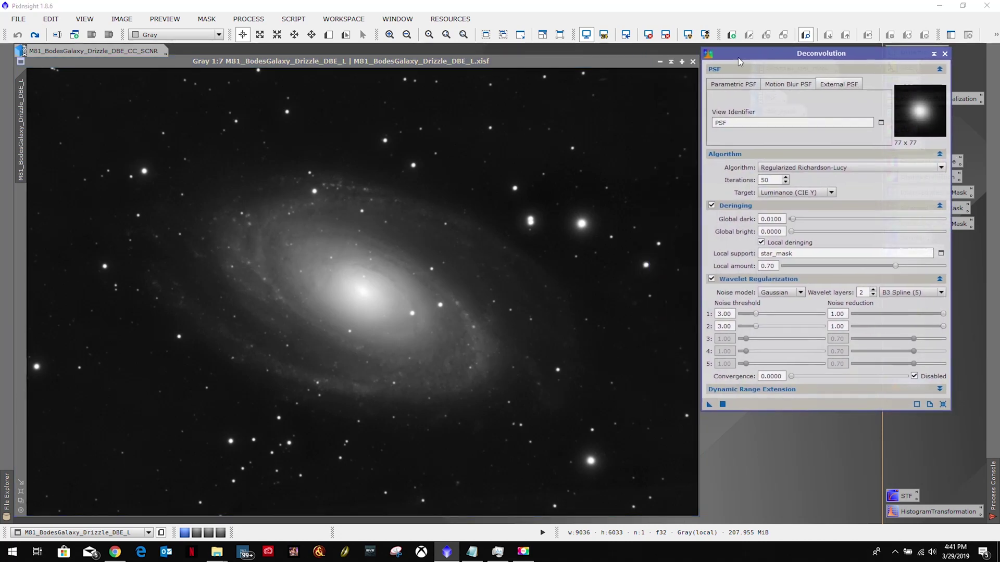
click(660, 61)
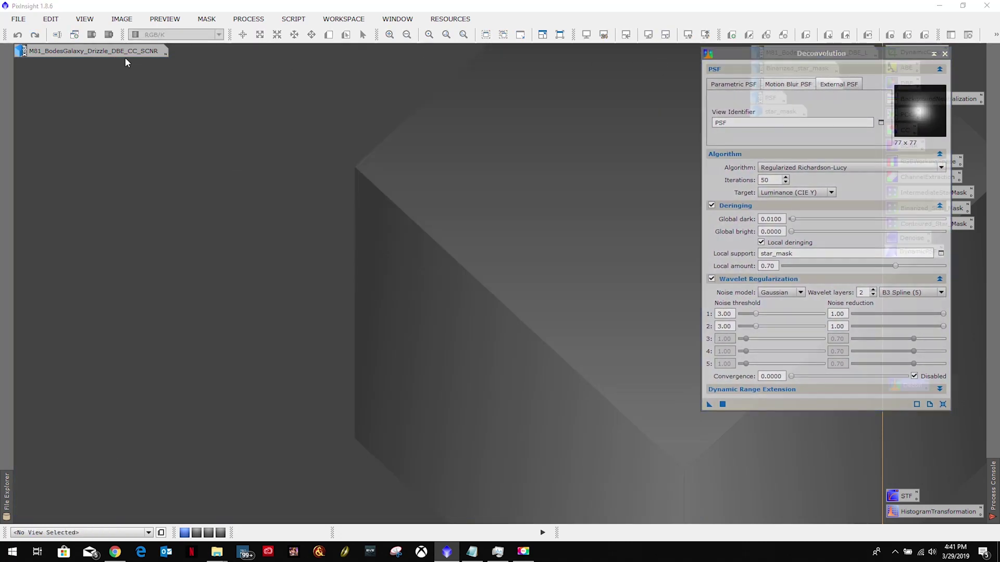
double_click(118, 52)
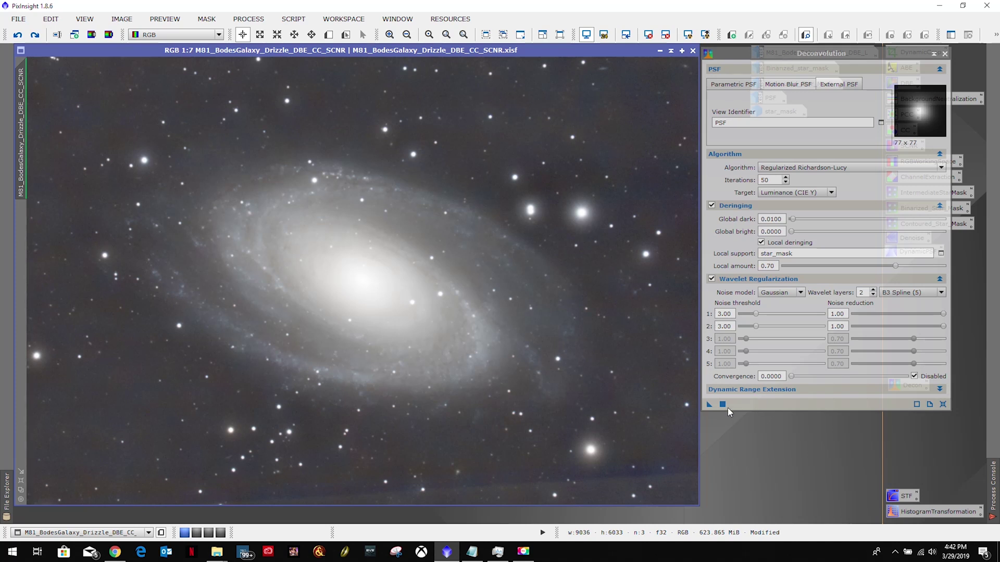
drag(776, 54, 778, 108)
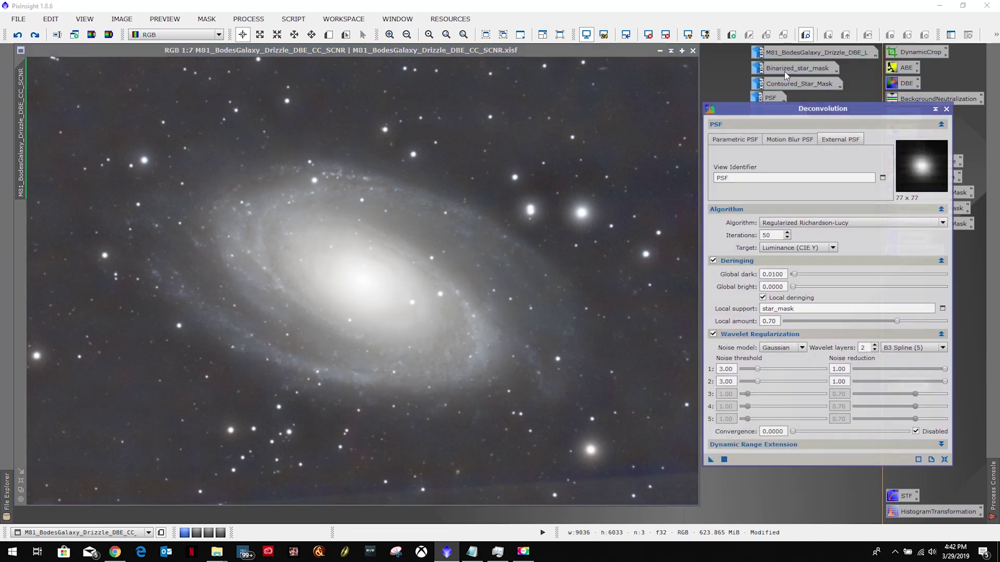
Restore the luminance image, apply it as a mask to the color galaxy image, and minimize the luminance image again
double_click(789, 57)
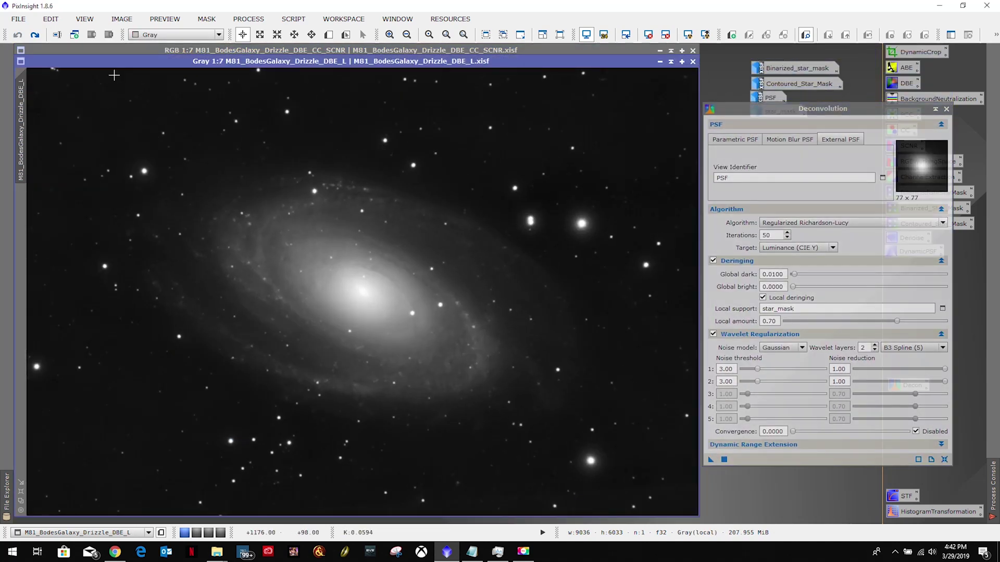
drag(128, 61, 224, 68)
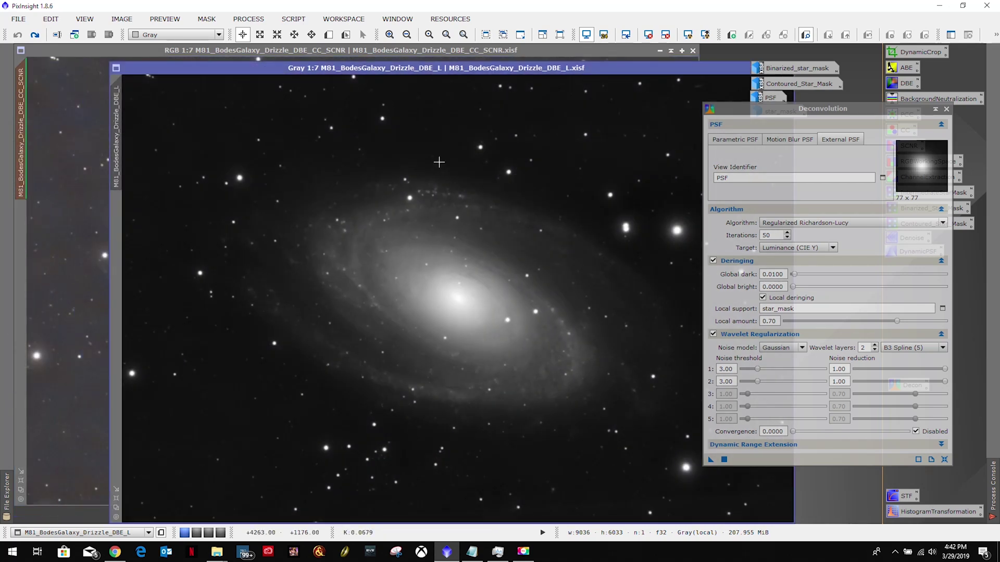
drag(725, 66, 642, 65)
click(670, 68)
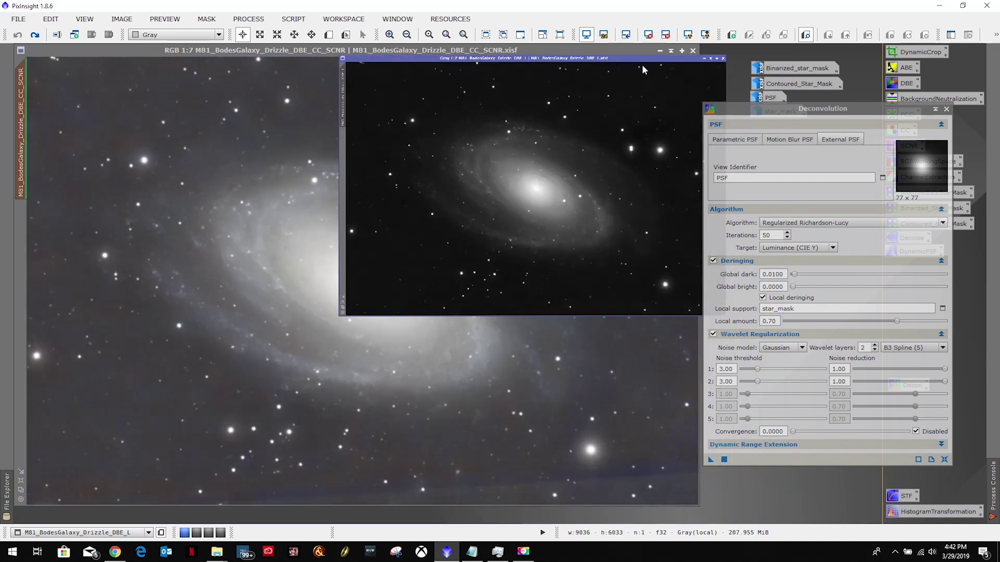
Show the mask overlay on the color galaxy image to check its coverage, and hide it again
click(212, 19)
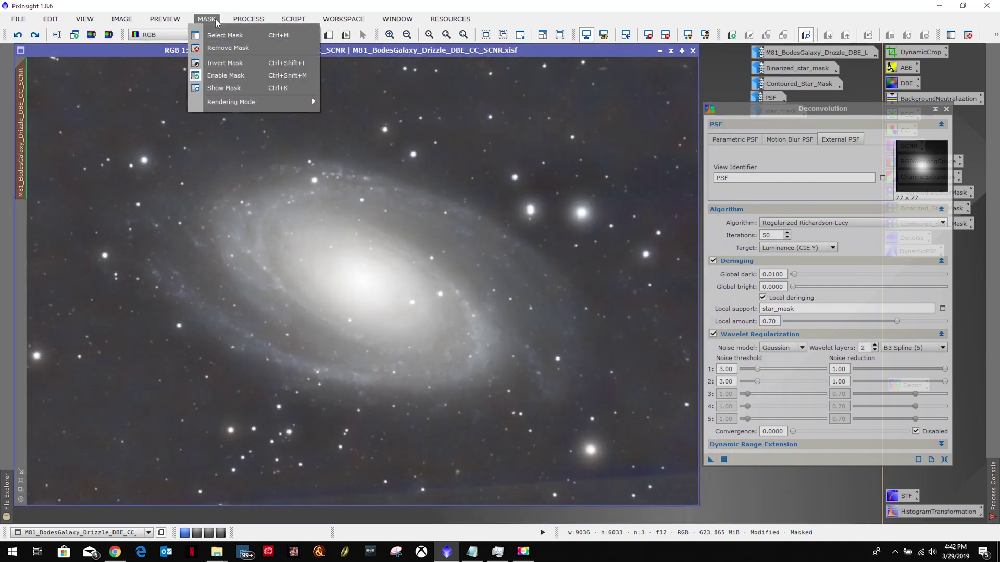
click(219, 87)
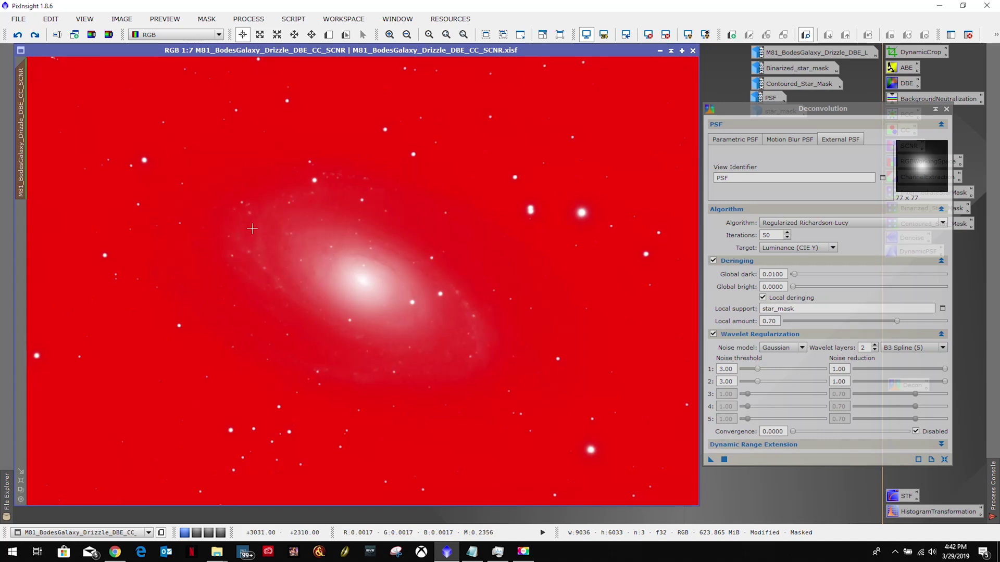
click(214, 20)
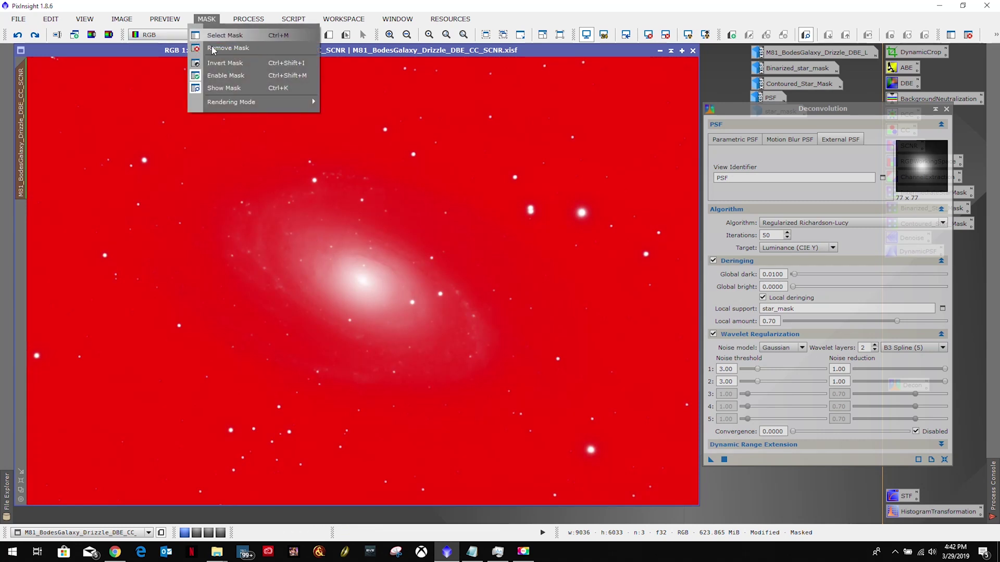
click(216, 89)
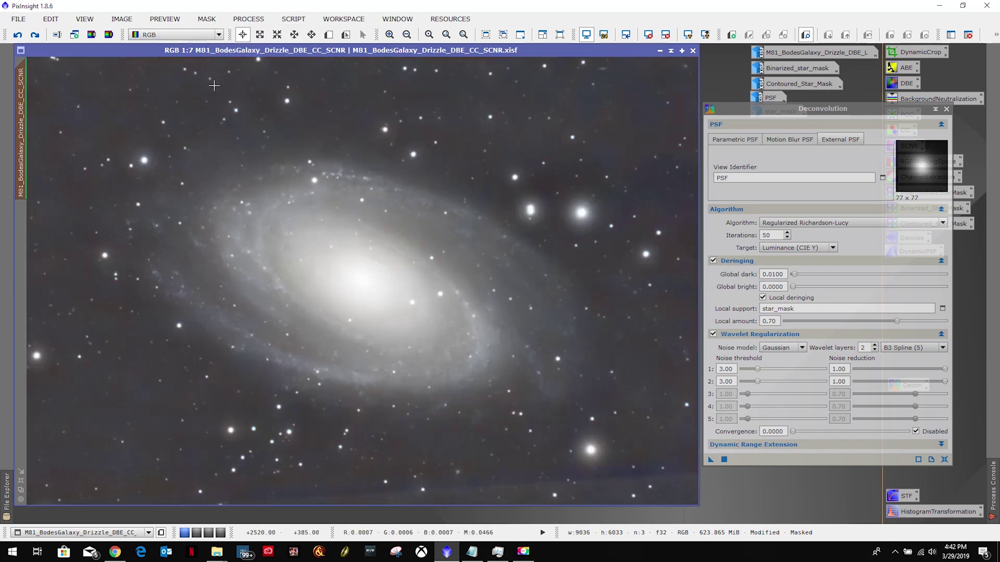
Set the deconvolution iterations to 100 and run Deconvolution on the masked color galaxy image
double_click(765, 235)
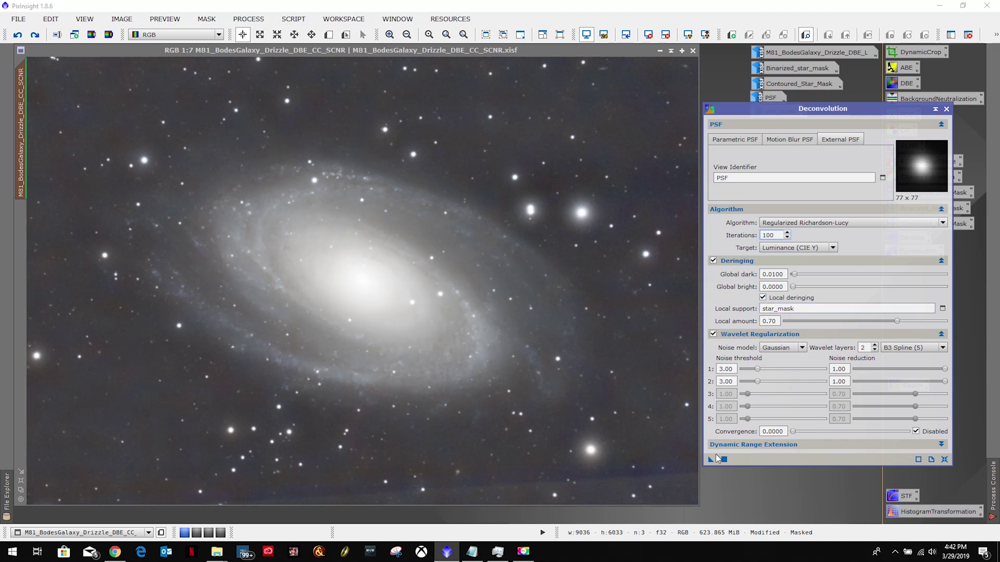
drag(711, 460, 390, 342)
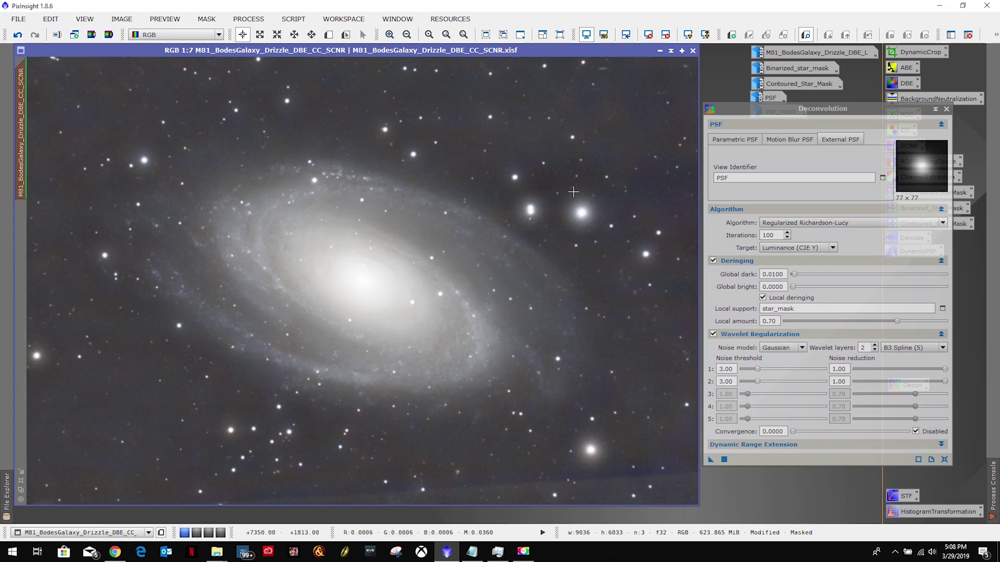
Examine the galaxy core and arms up close, and compare the whole image with and without the deconvolution
scroll(414, 238, up, 4)
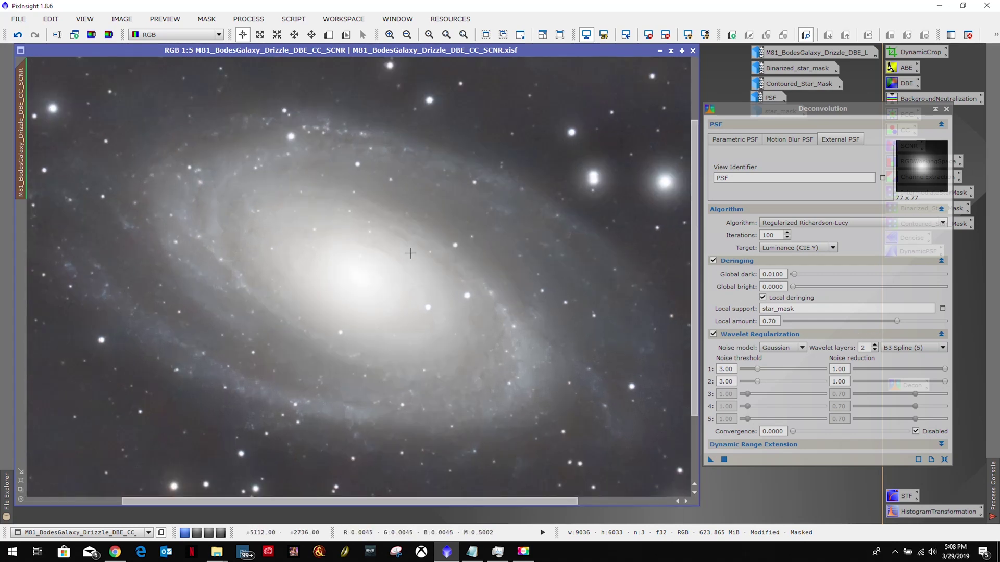
scroll(485, 306, up, 1)
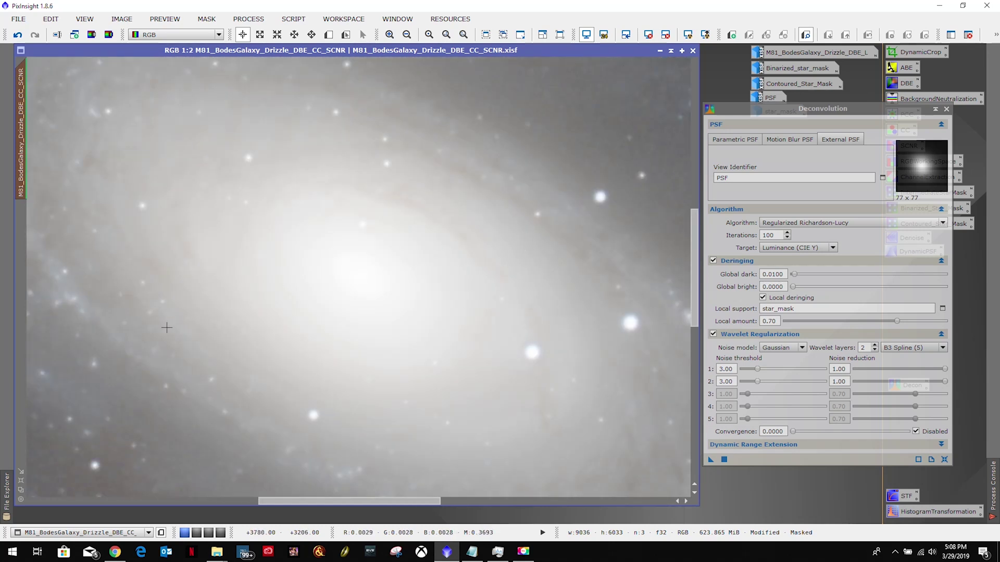
scroll(200, 300, down, 3)
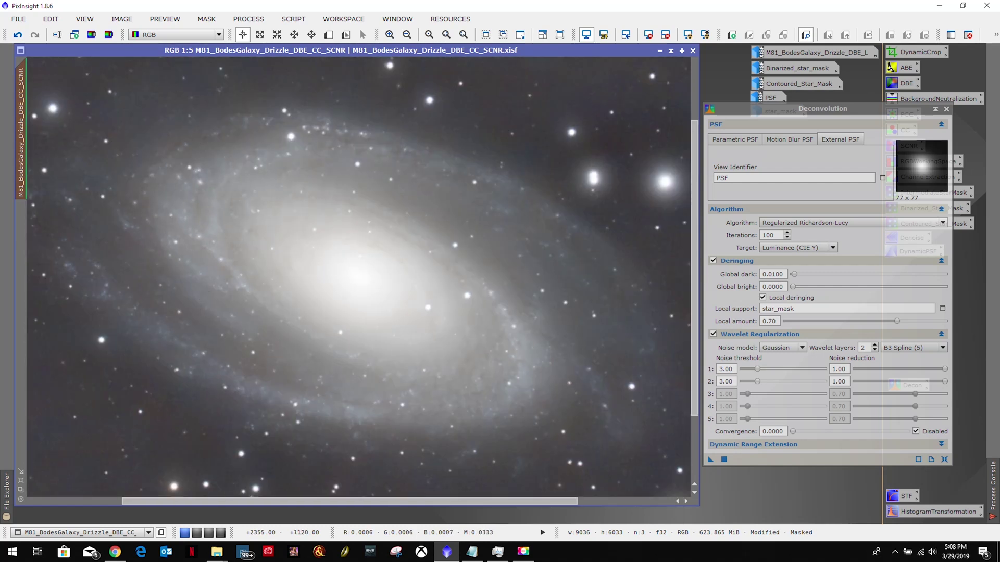
scroll(93, 134, down, 2)
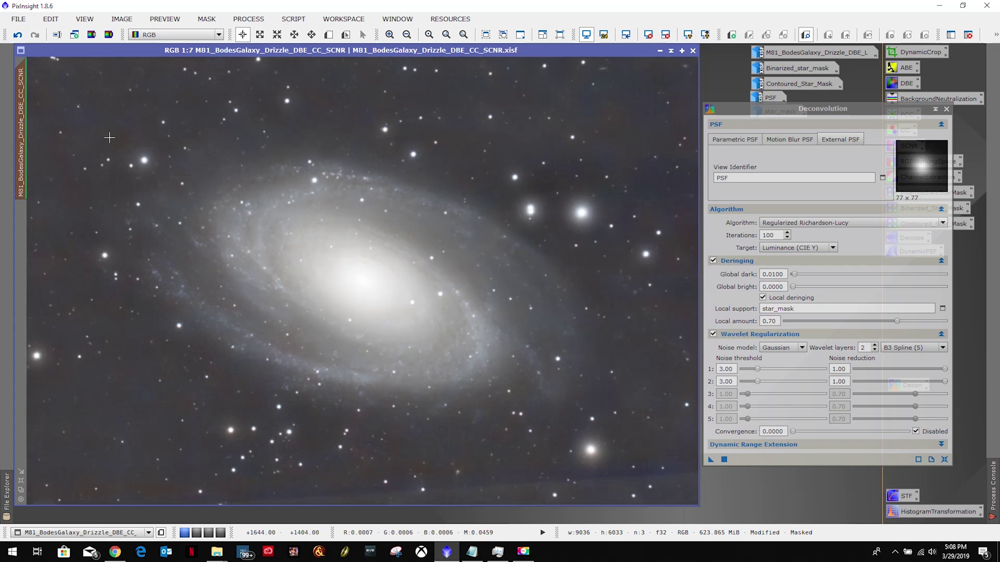
click(18, 35)
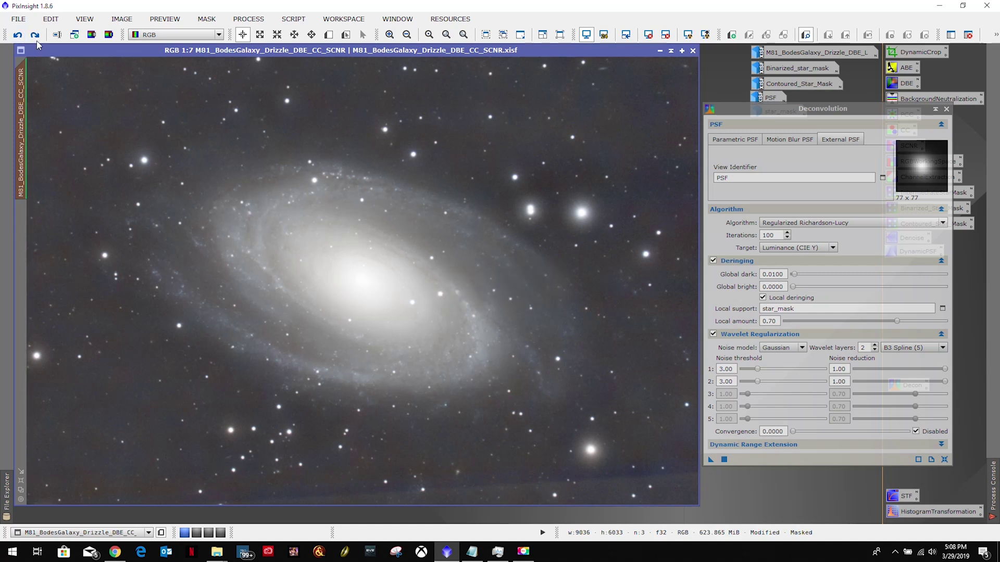
click(35, 35)
click(19, 35)
Compare the dust lanes and stars above the galaxy core at 1:2 zoom, repeatedly undoing and redoing the deconvolution
scroll(423, 219, up, 4)
scroll(423, 219, up, 2)
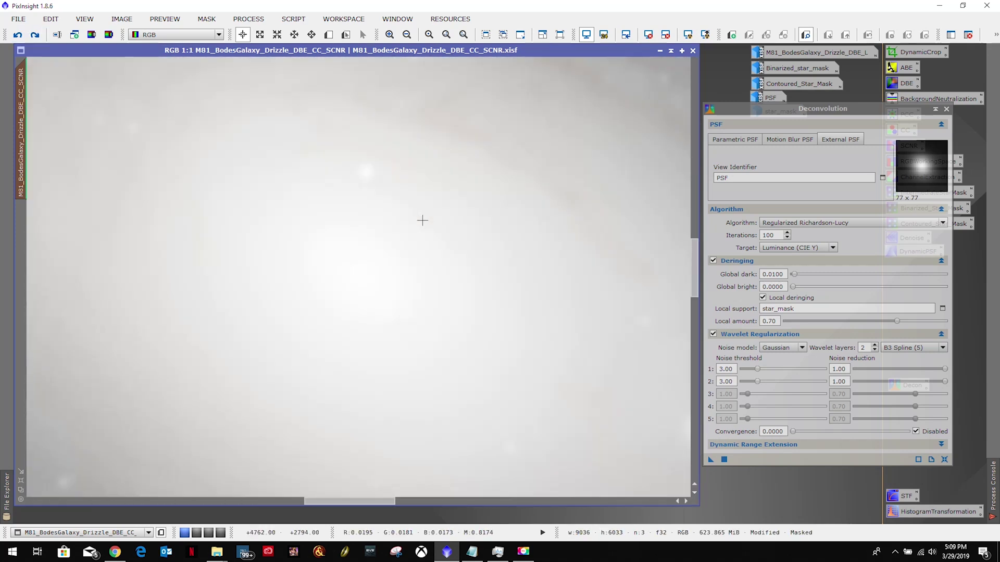
drag(693, 286, 693, 232)
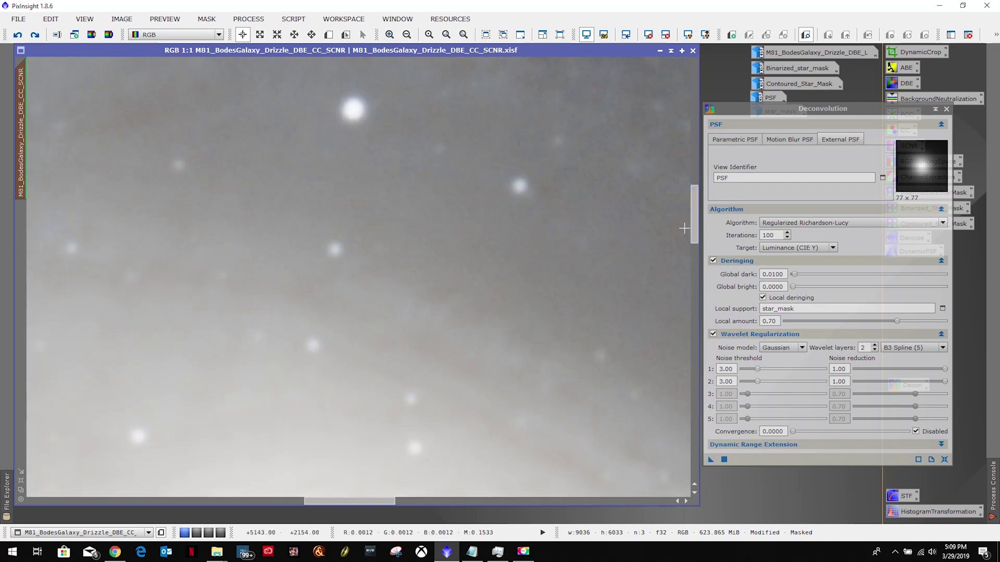
scroll(621, 292, down, 2)
scroll(621, 292, up, 1)
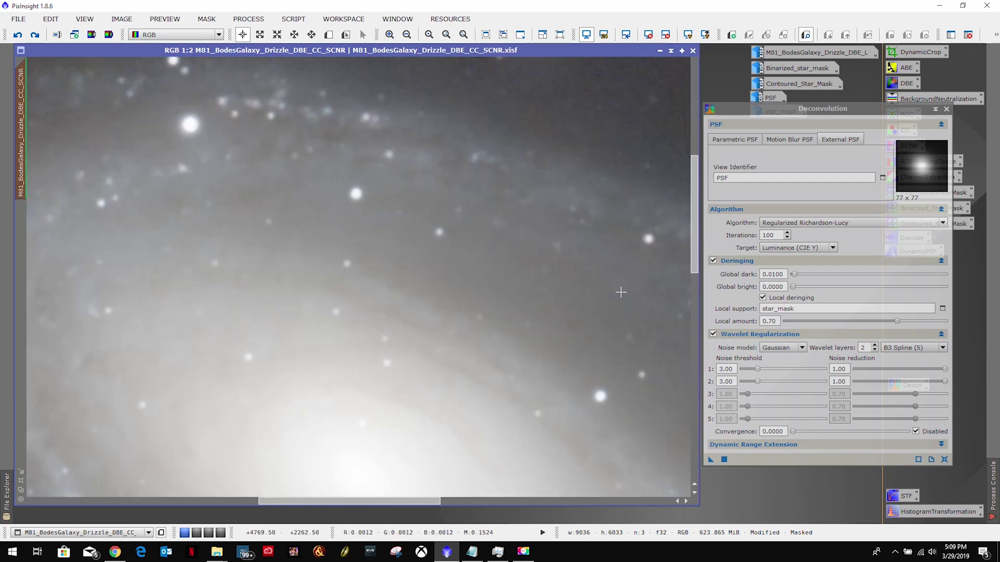
click(18, 35)
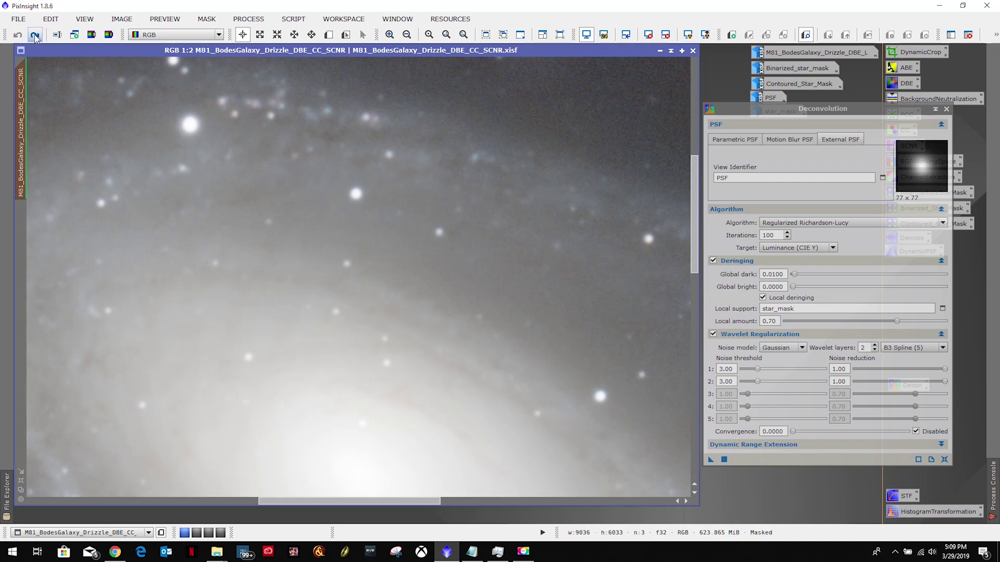
click(35, 35)
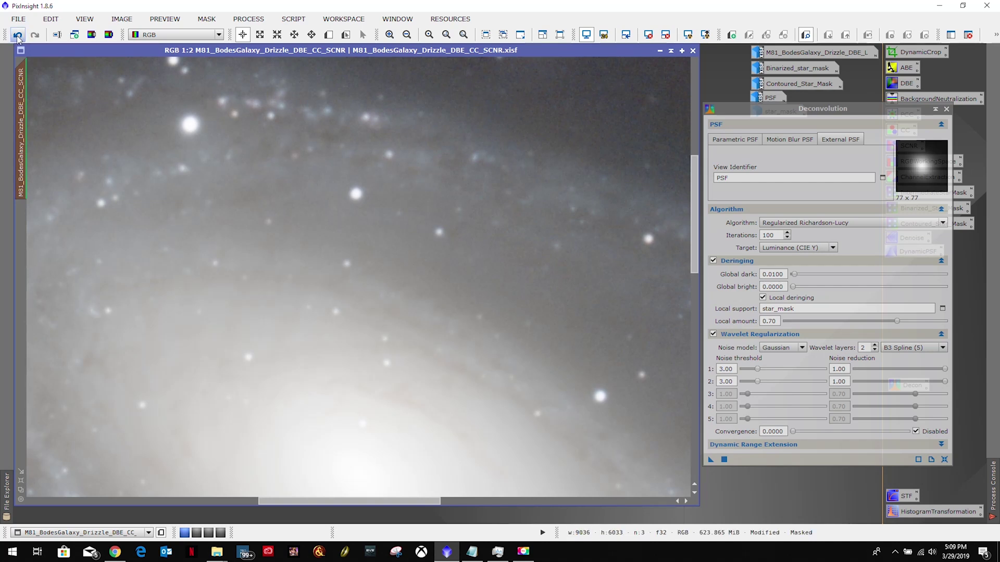
click(35, 36)
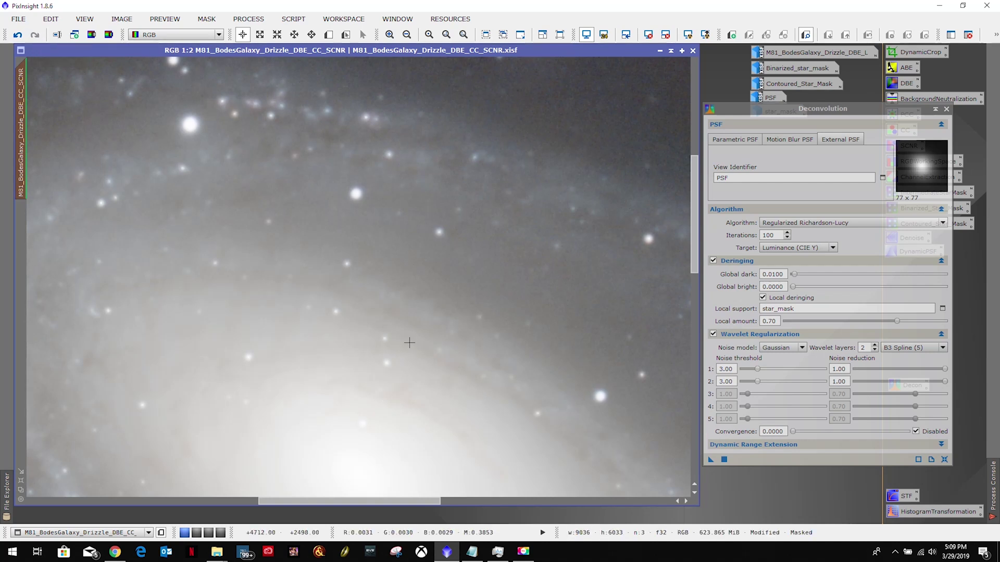
click(20, 37)
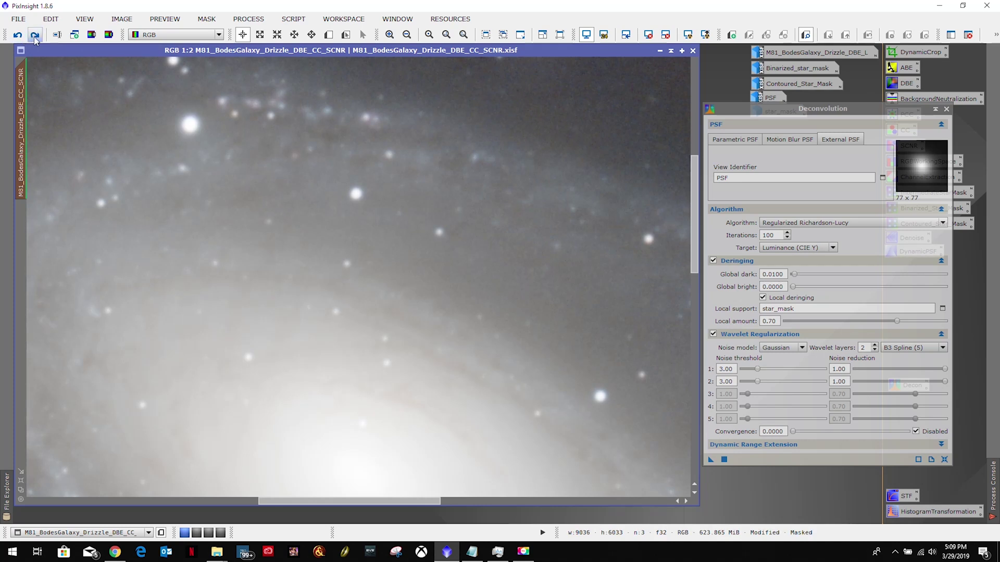
click(35, 37)
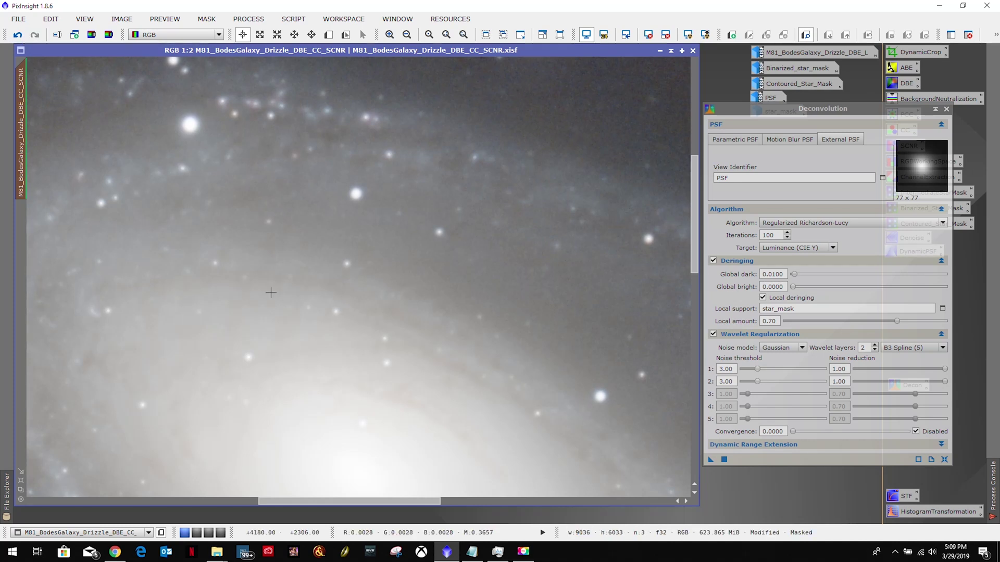
Check the whole galaxy and the bright stars beyond its upper-right arm at 1:3 zoom, and undo the deconvolution for comparison
scroll(379, 319, down, 1)
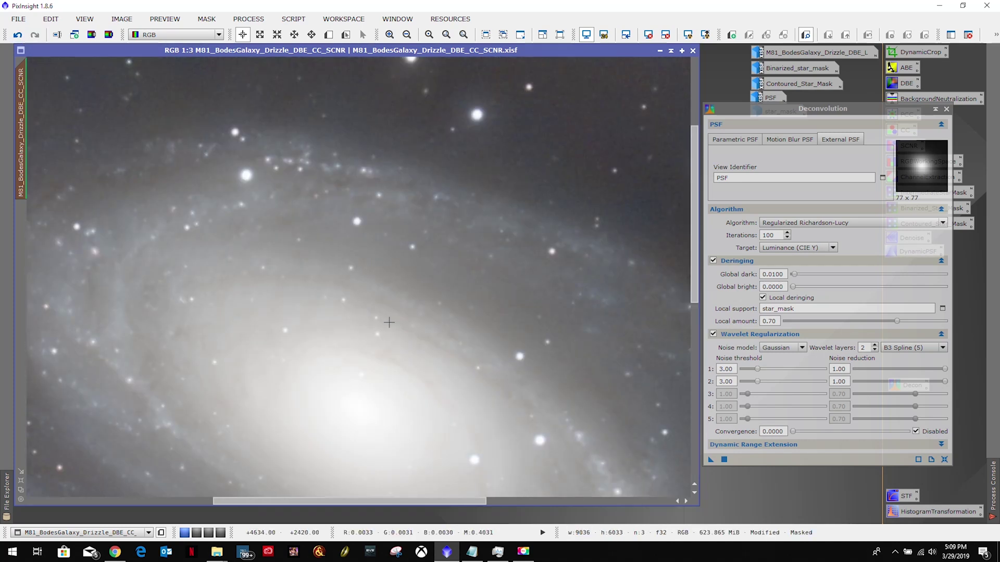
scroll(389, 322, down, 2)
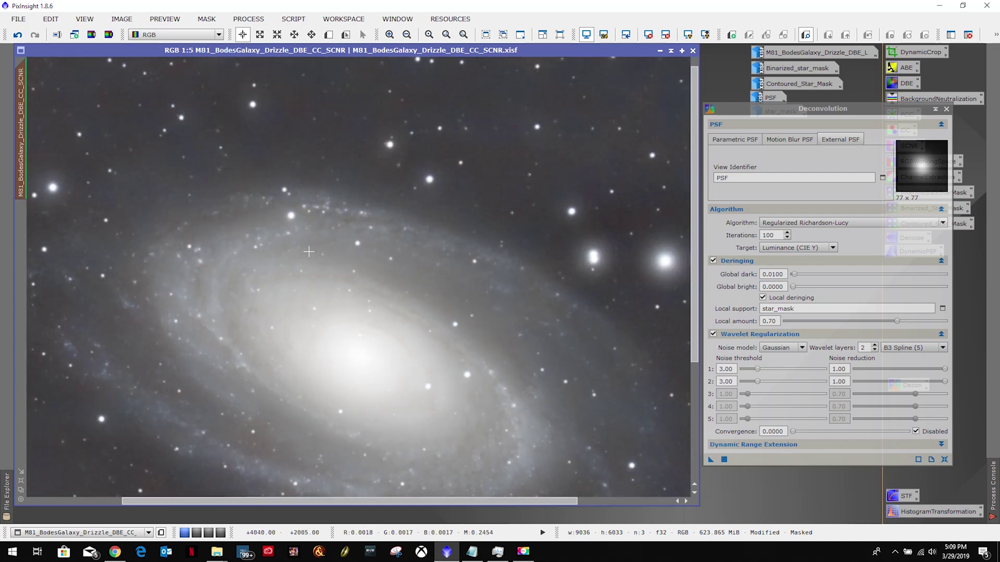
scroll(309, 252, down, 3)
scroll(308, 252, up, 1)
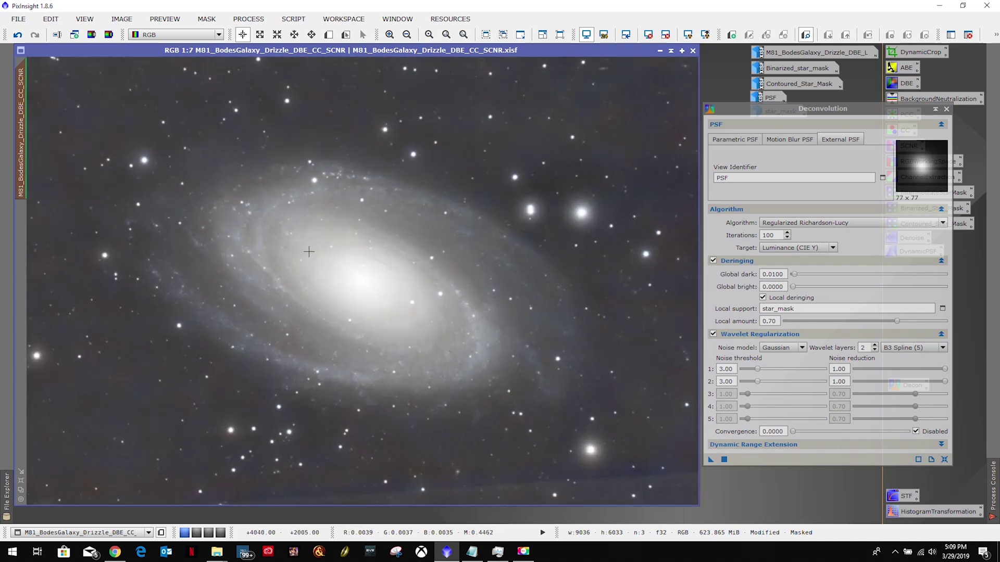
scroll(309, 251, up, 4)
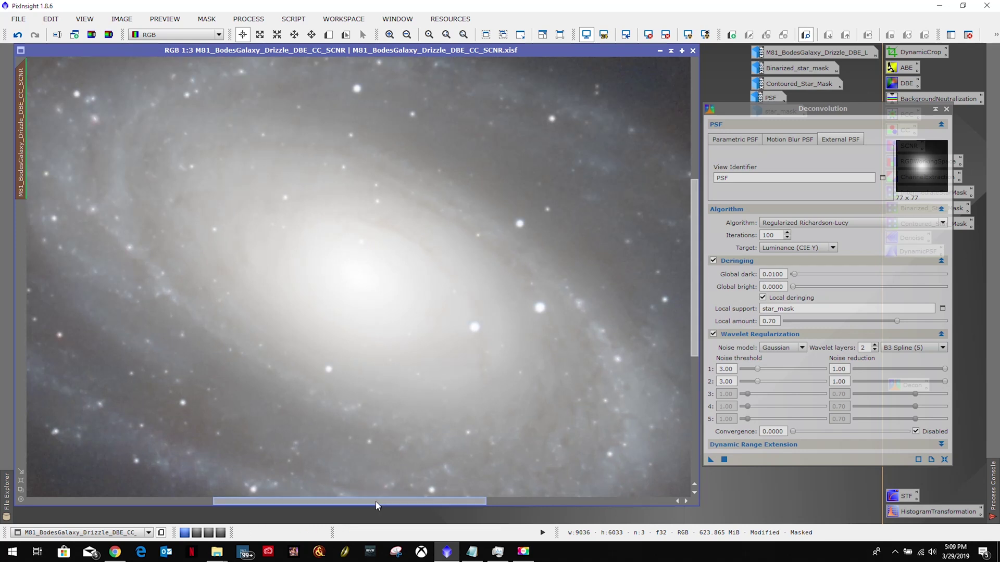
drag(377, 505, 521, 497)
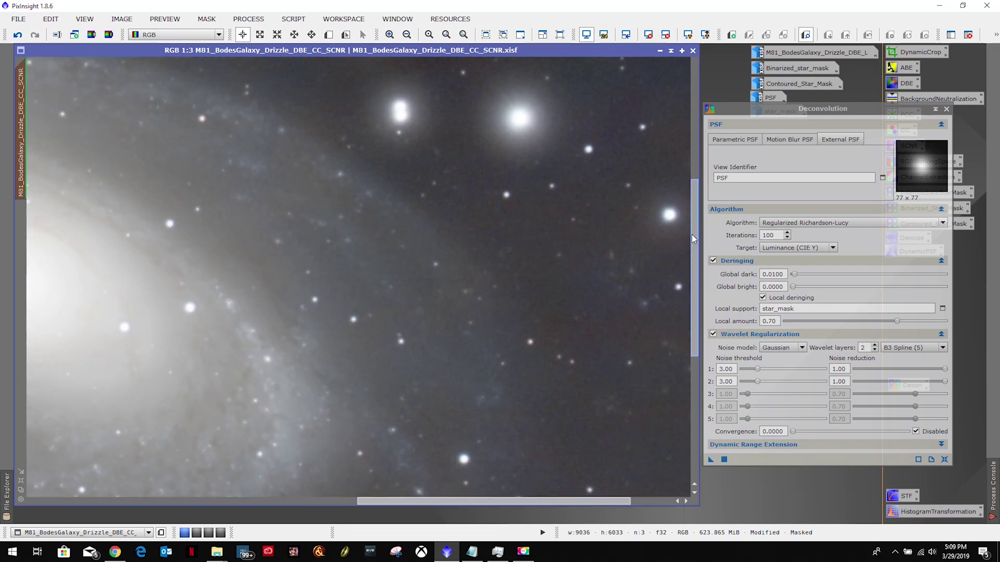
drag(699, 239, 697, 169)
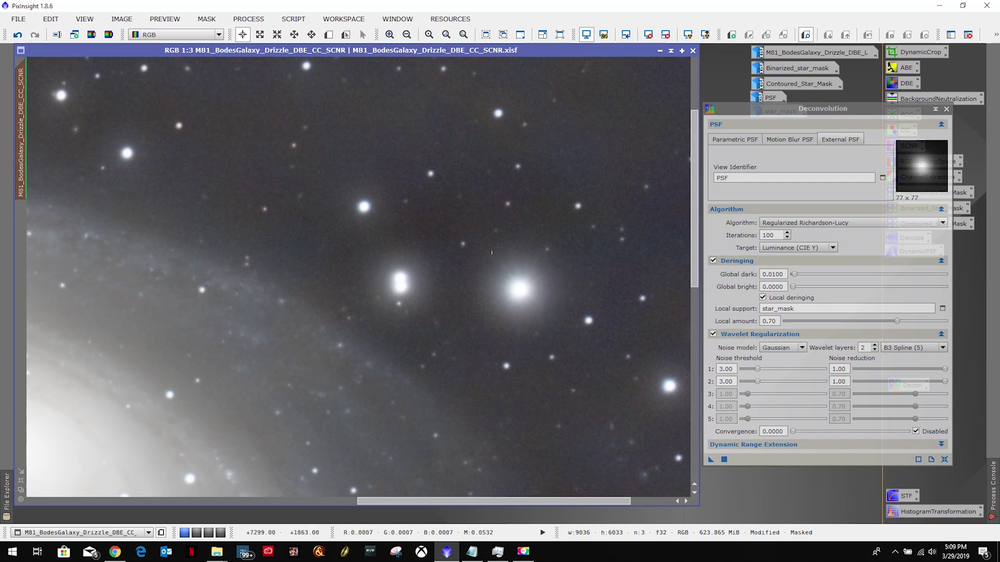
click(17, 36)
Compare the bright stars' halos at 1:1 zoom by toggling the deconvolution with redo and undo, and return to the full galaxy view
scroll(538, 312, down, 3)
scroll(534, 315, up, 3)
scroll(534, 316, up, 2)
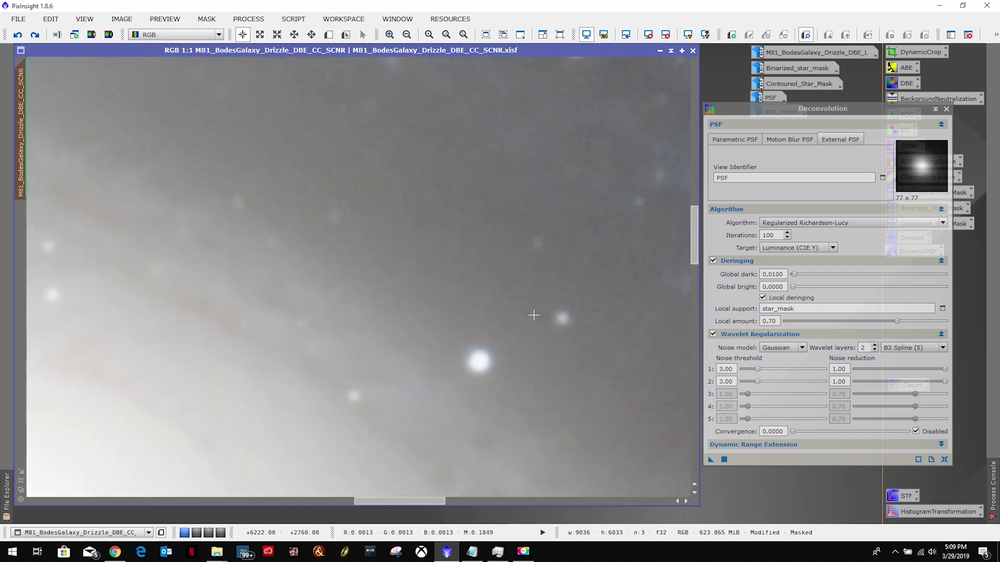
drag(380, 504, 537, 482)
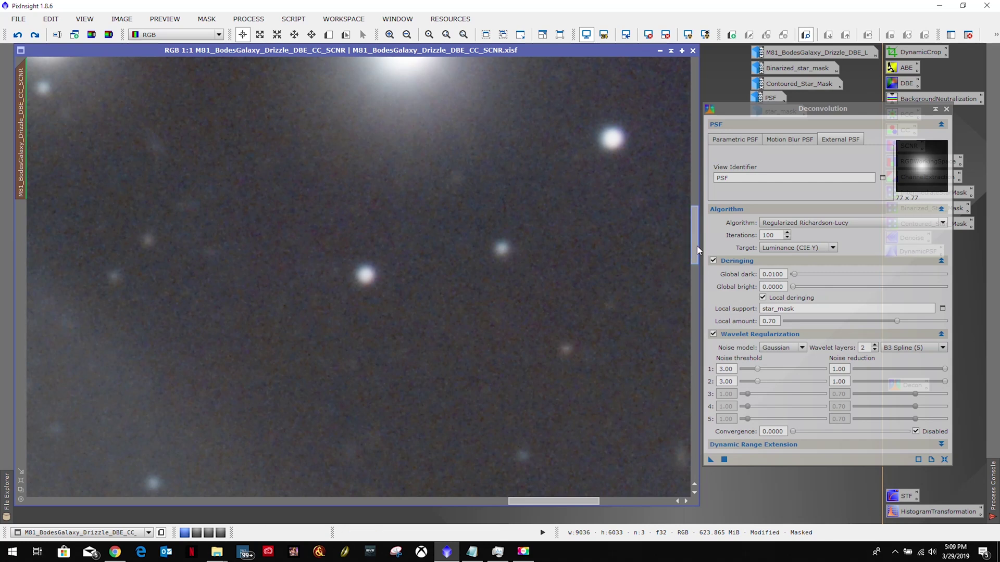
drag(697, 246, 696, 205)
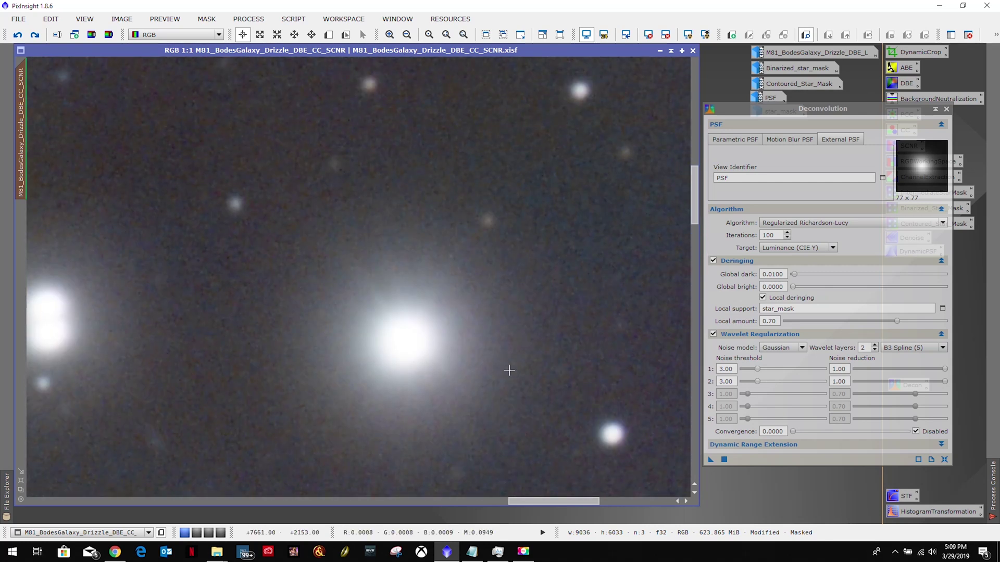
click(35, 34)
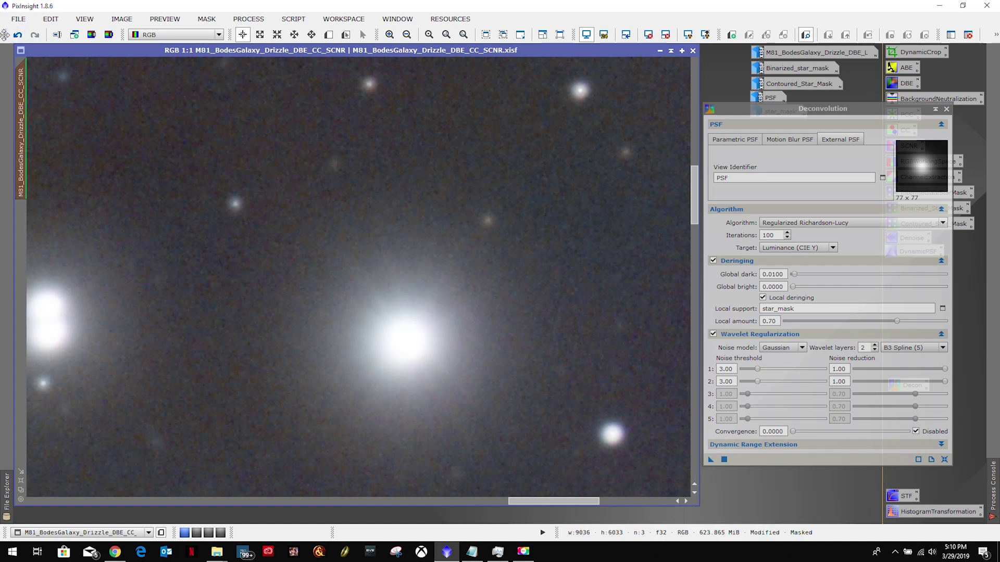
click(18, 36)
click(37, 34)
click(19, 34)
scroll(315, 283, down, 4)
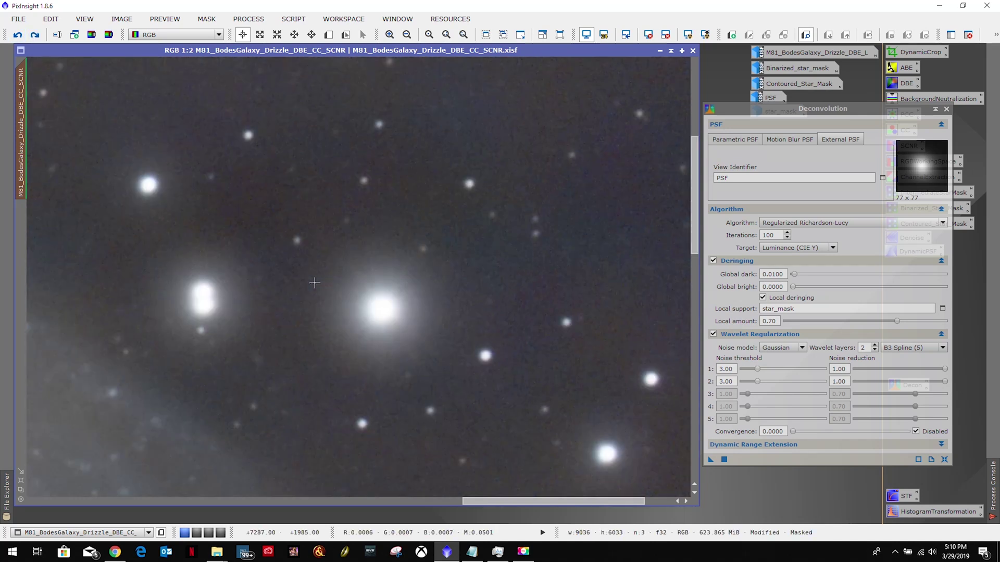
scroll(314, 283, down, 2)
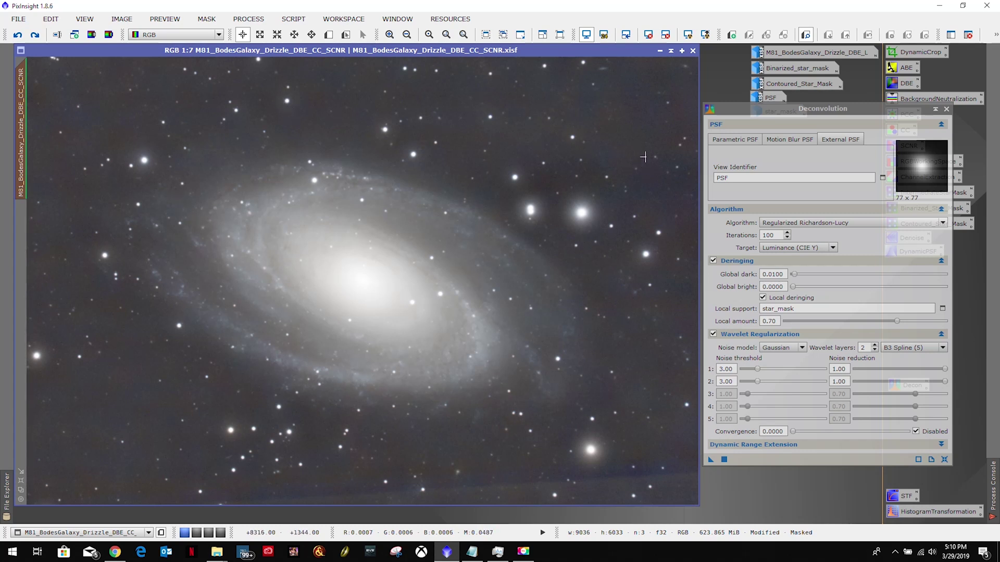
Move the Deconvolution window over the galaxy image, clear of the mask and process icons
drag(854, 109, 650, 54)
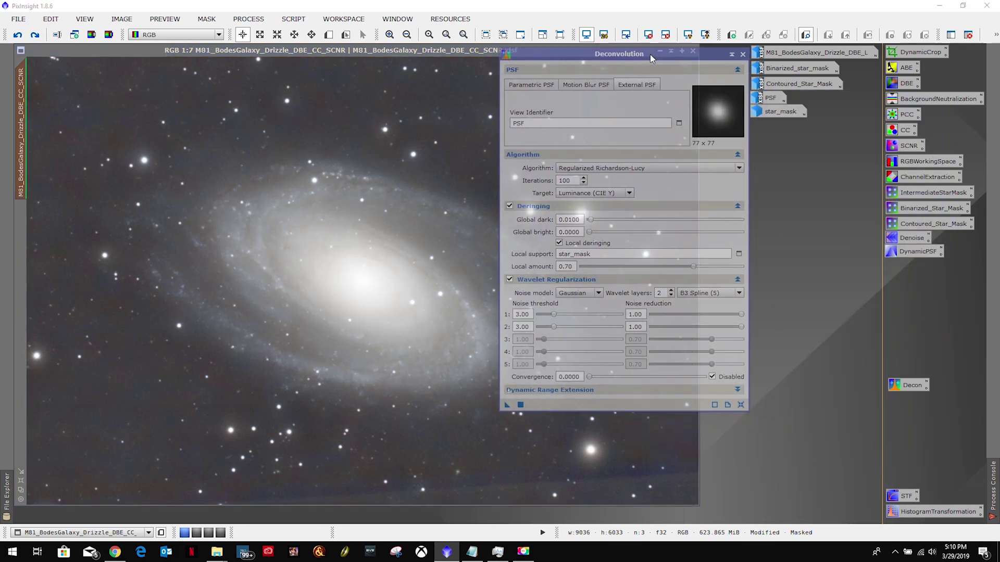
Delete the old Decon process icon and save the current Deconvolution settings as a new process icon on the workspace
right_click(911, 385)
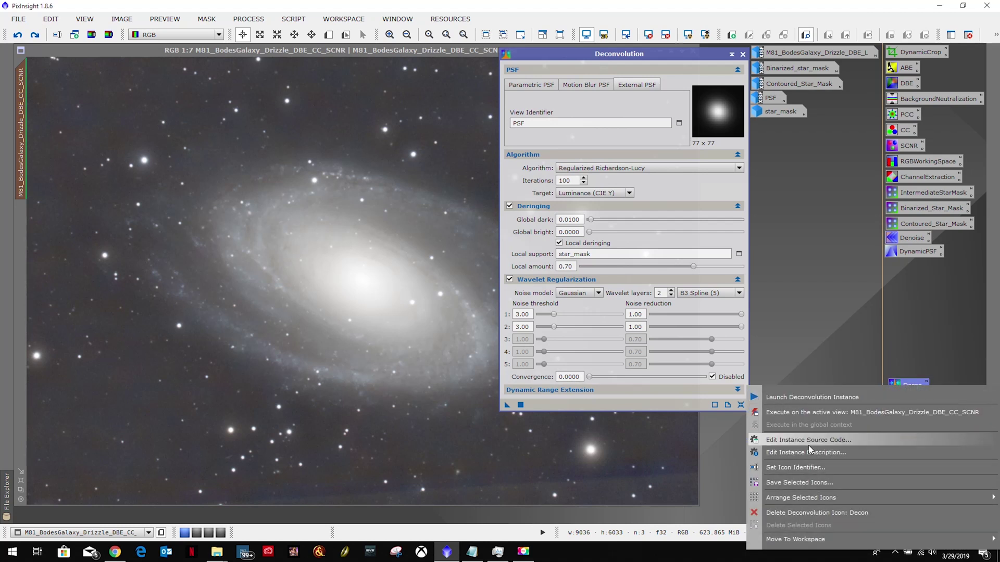
click(811, 513)
drag(507, 405, 855, 381)
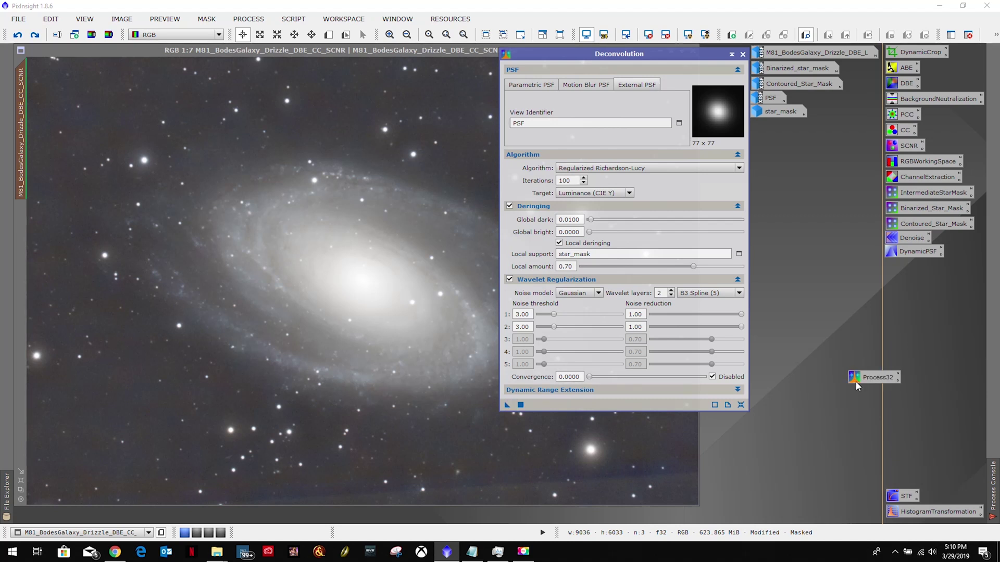
Rename the new process icon as Deconvolution and place it directly below the DynamicPSF icon
right_click(870, 379)
click(845, 467)
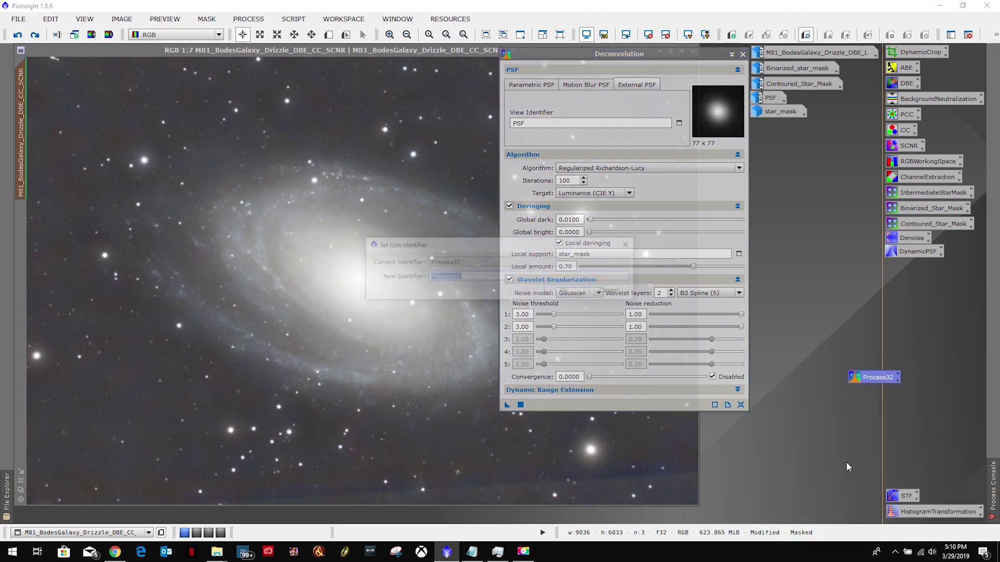
text(Decop)
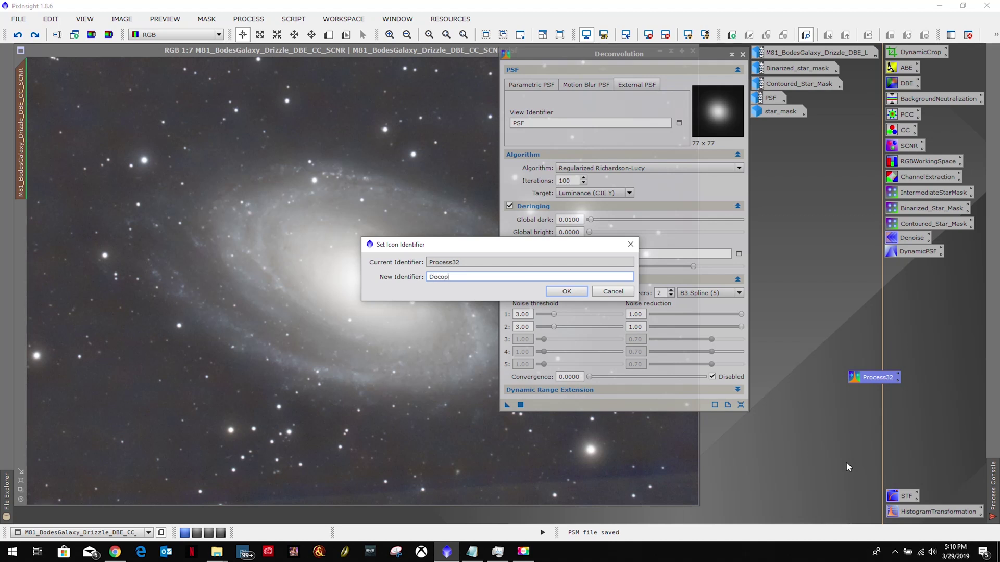
key(BackSpace)
text(n)
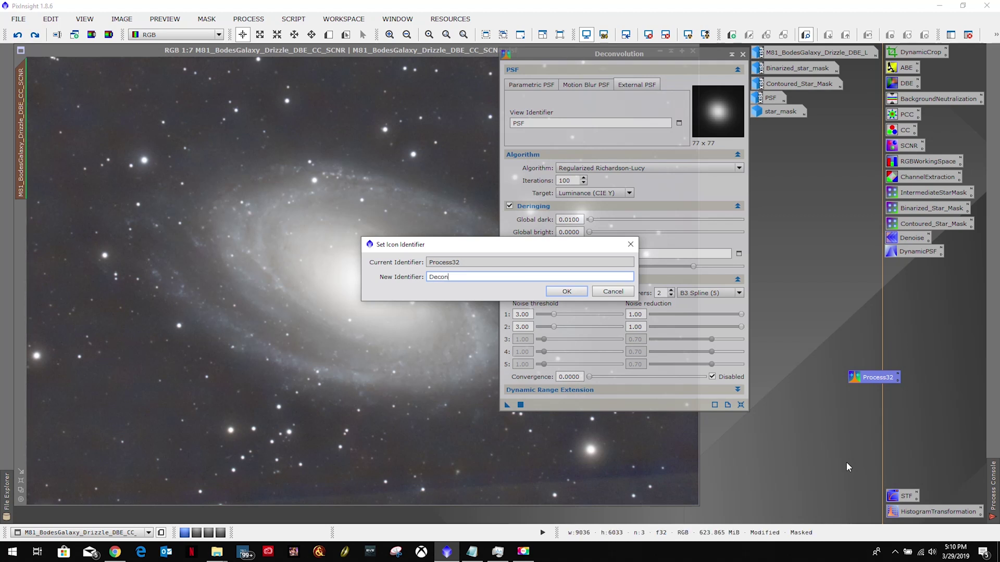
text(volution)
click(568, 292)
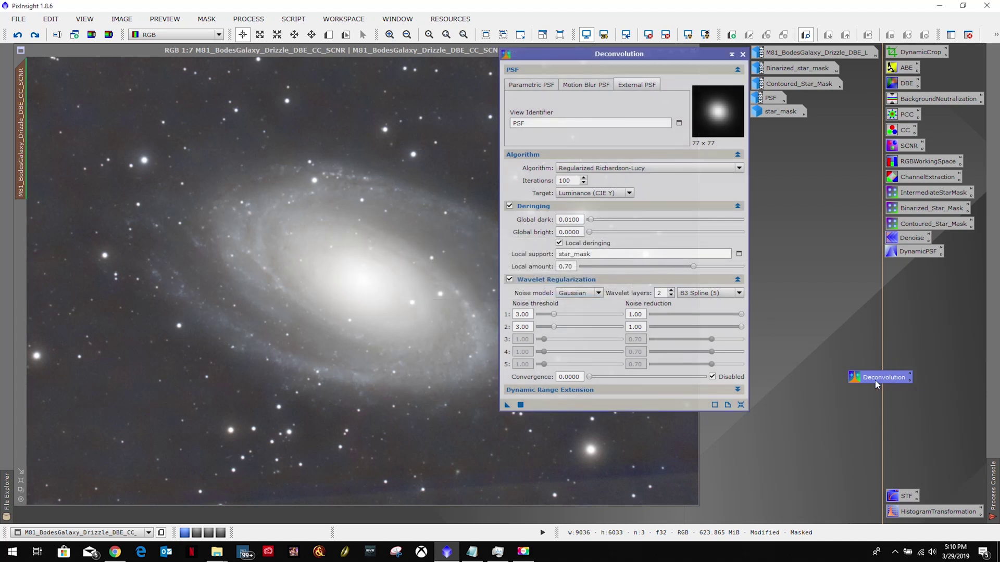
drag(877, 384, 906, 265)
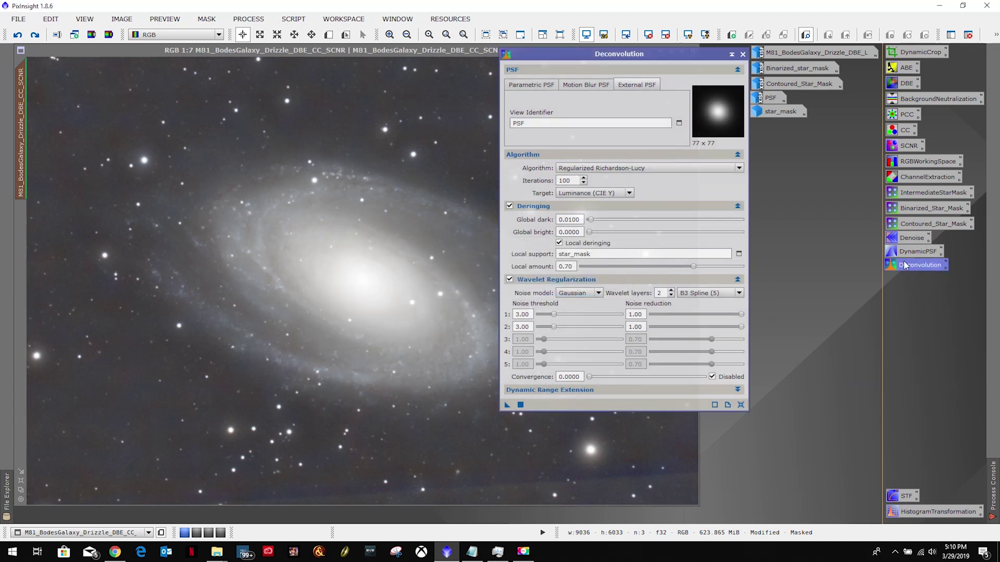
Close the Deconvolution window and remove the mask from the color galaxy image
click(743, 54)
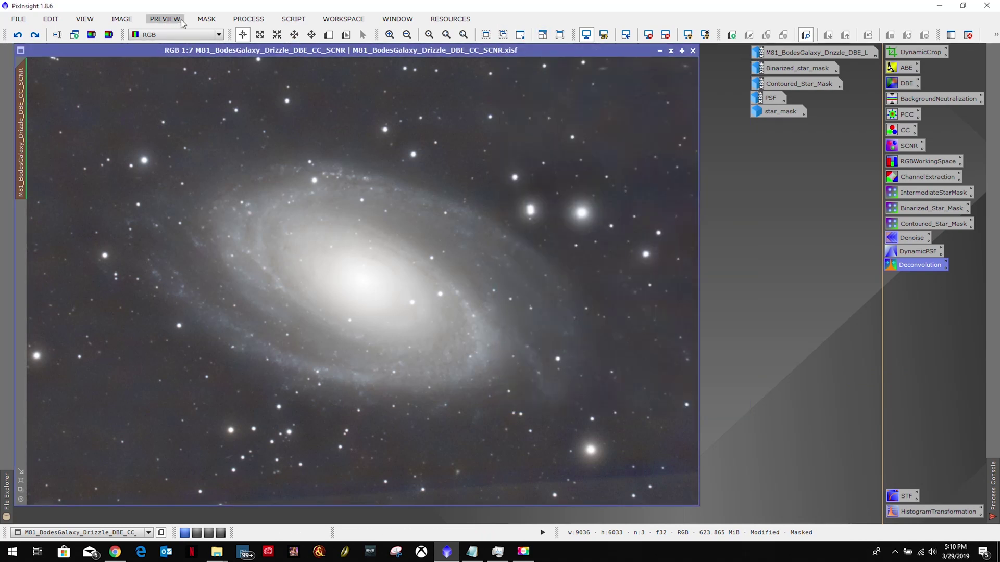
click(203, 21)
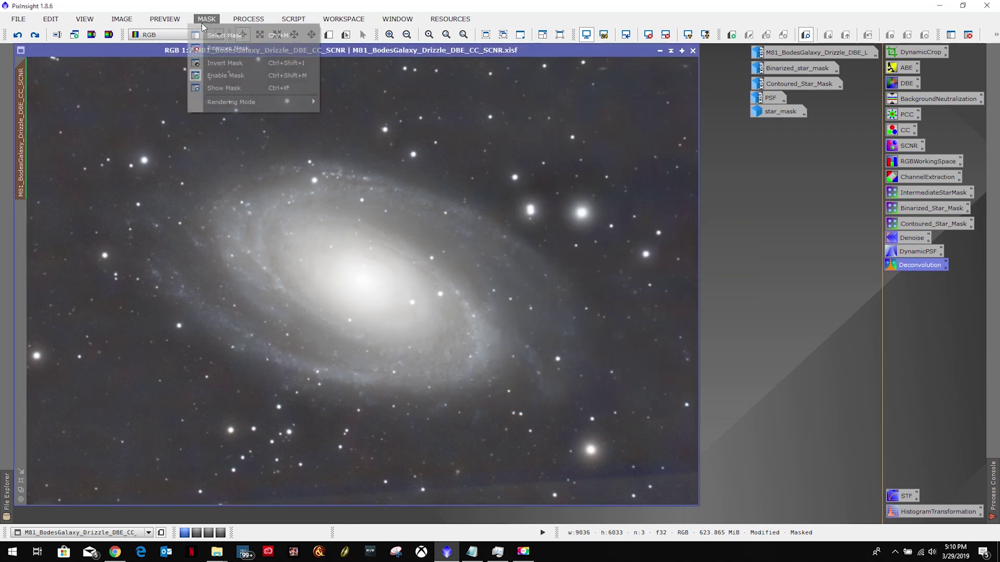
click(223, 47)
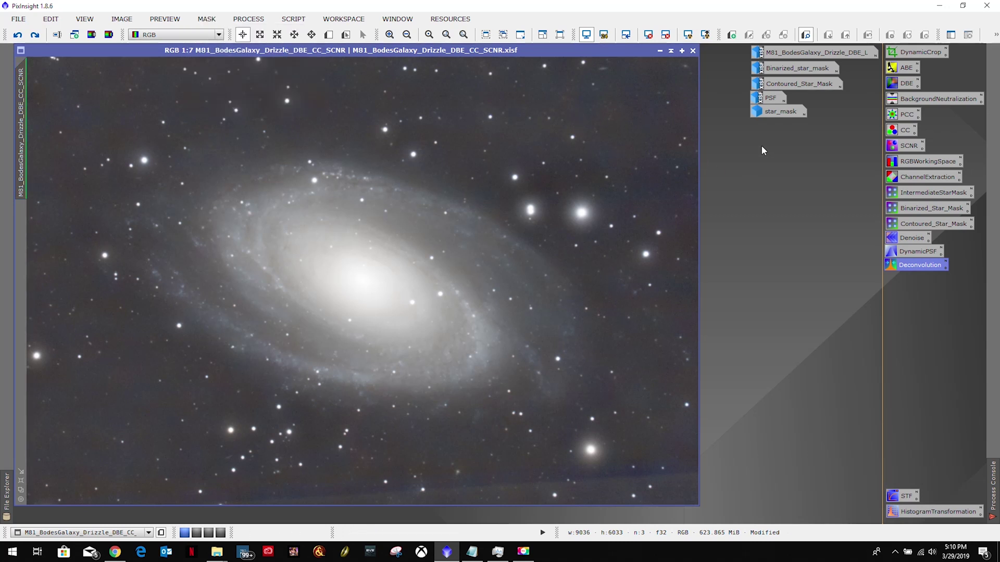
Restore the star_mask image, save it over primary_star_mask.xisf in 16-bit unsigned integer format, and minimize it again
drag(778, 112, 775, 110)
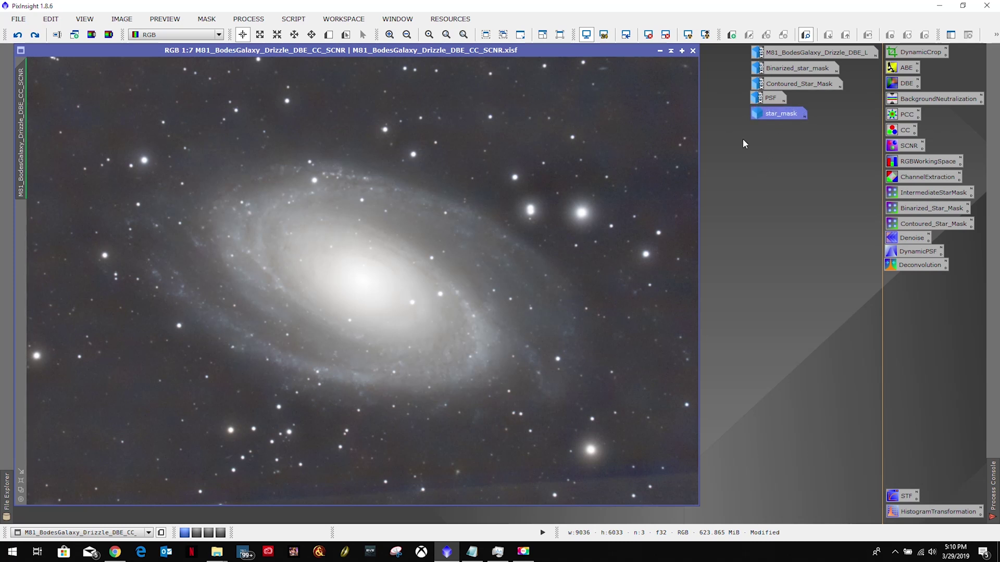
click(743, 144)
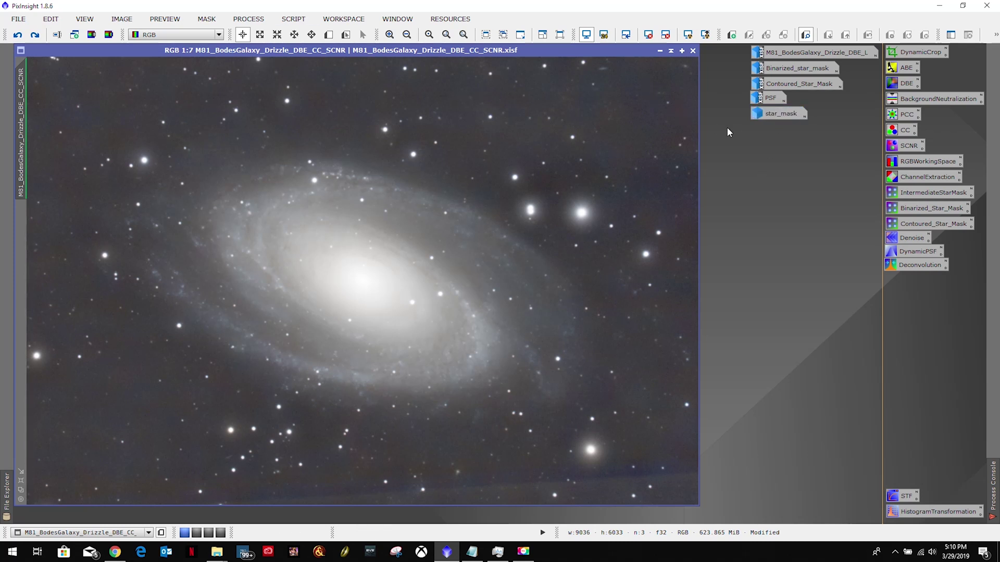
double_click(776, 113)
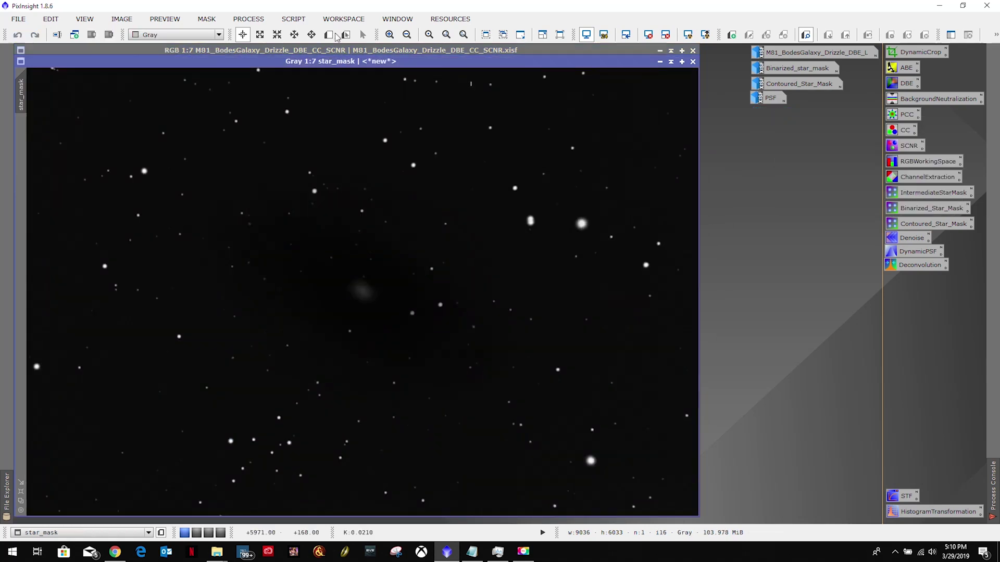
click(24, 19)
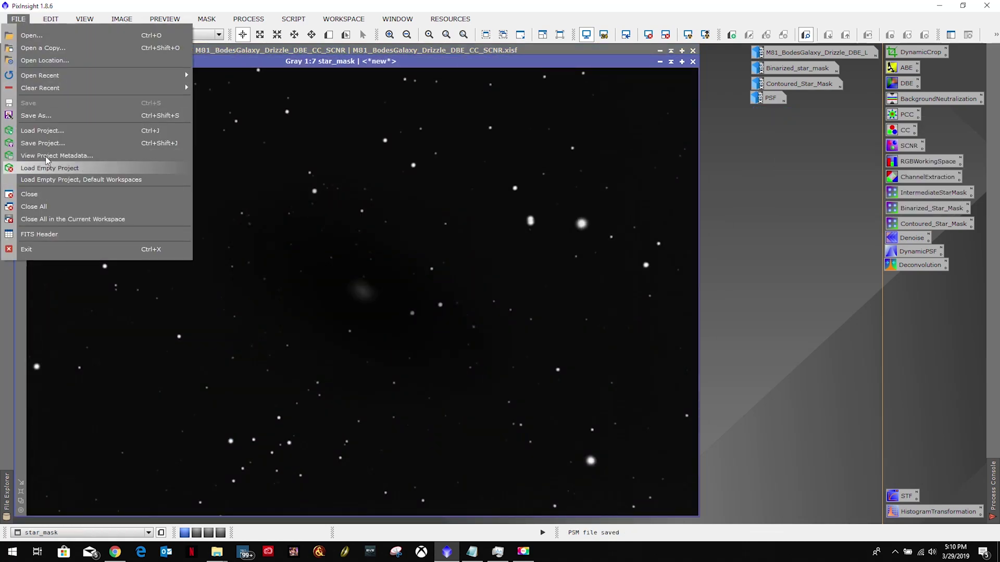
click(36, 115)
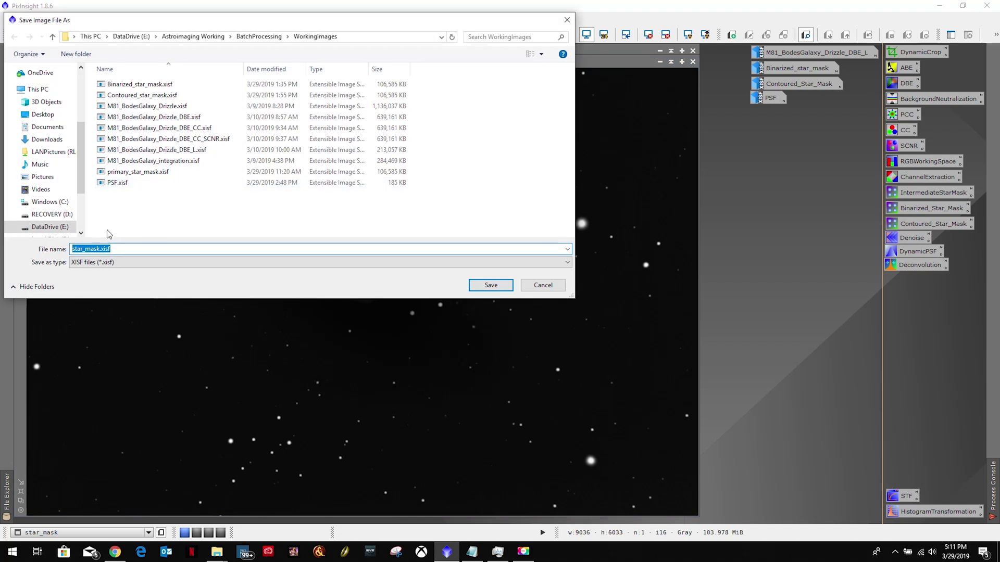
click(143, 171)
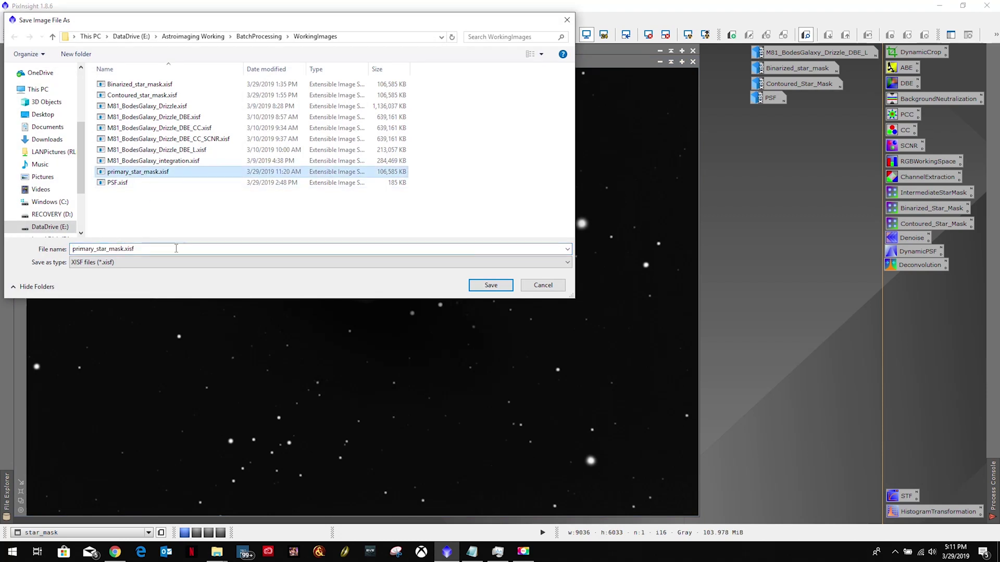
click(490, 285)
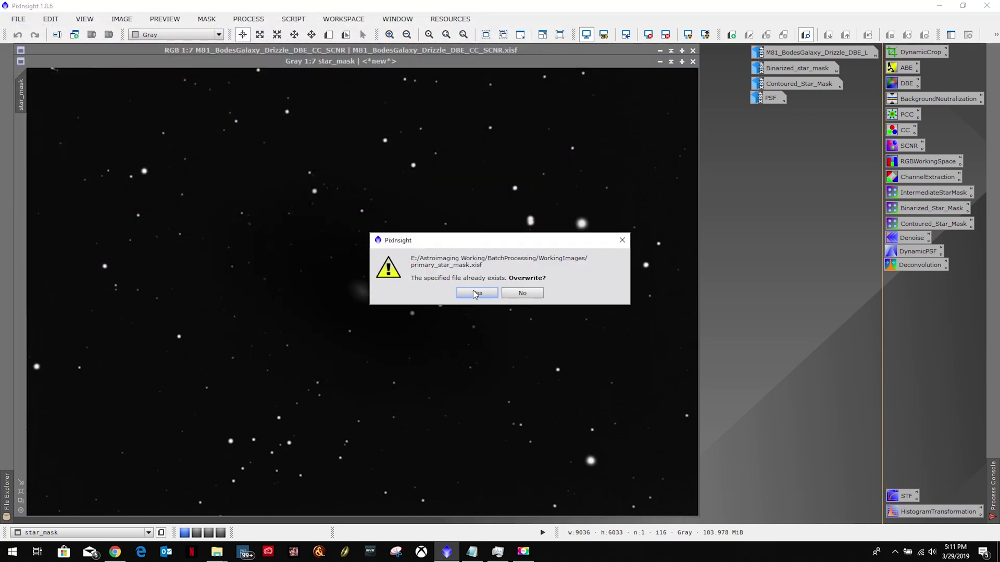
click(475, 293)
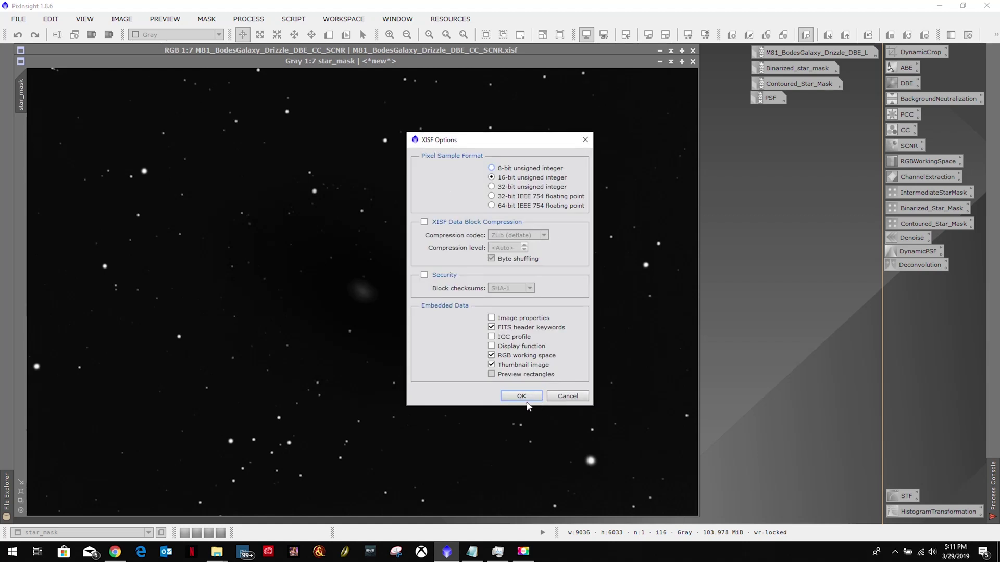
click(520, 395)
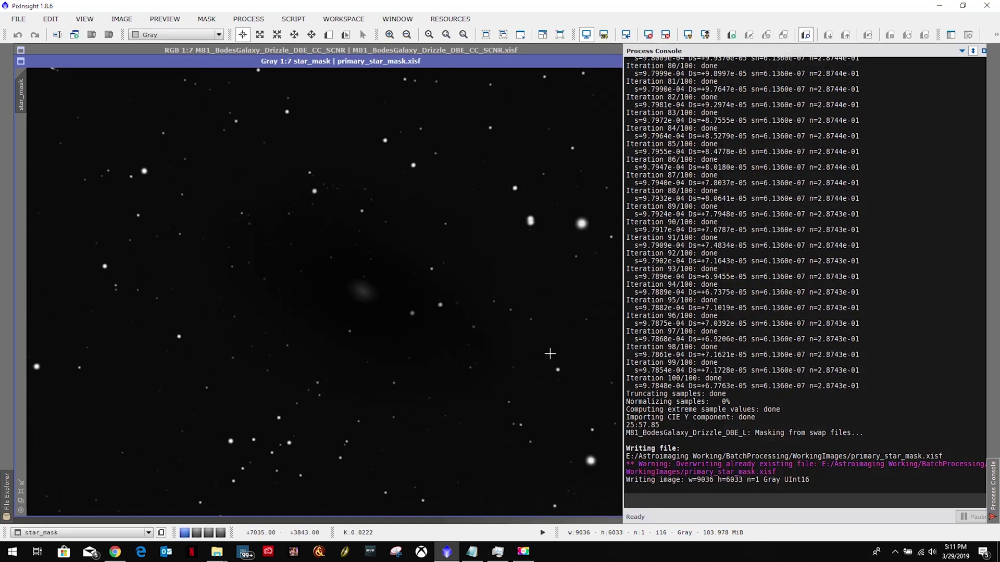
click(660, 61)
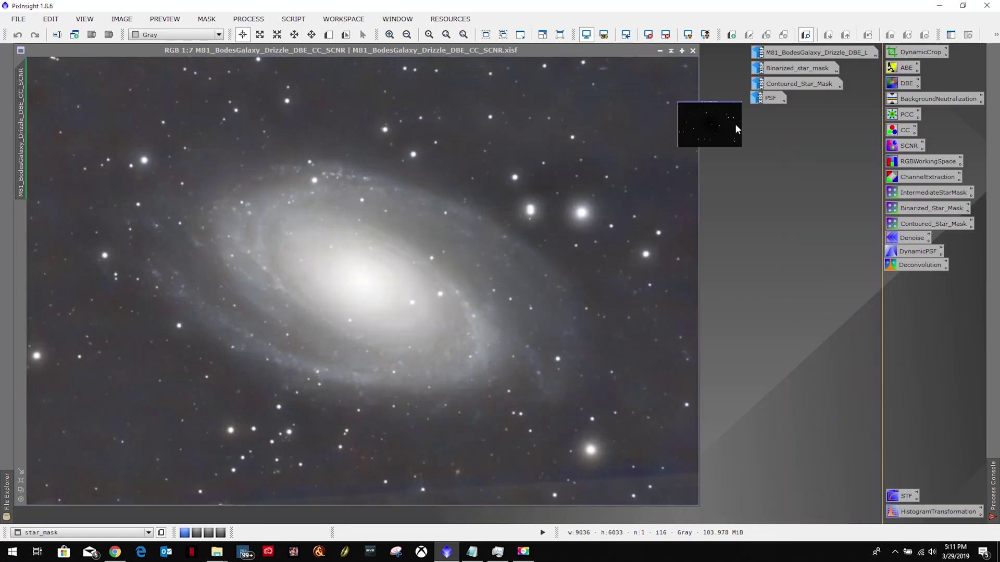